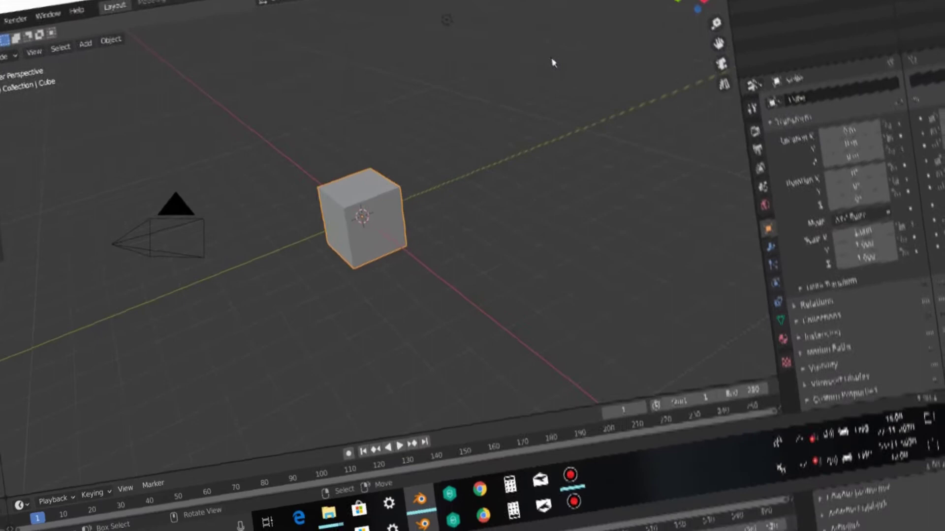
# Delete the default camera, cube and light from the scene.
pyautogui.press('a')
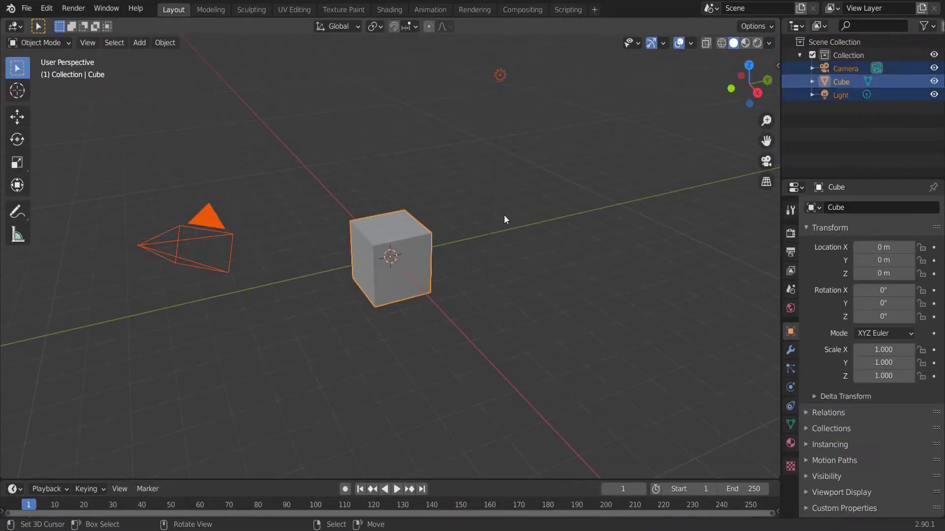
pyautogui.press('x')
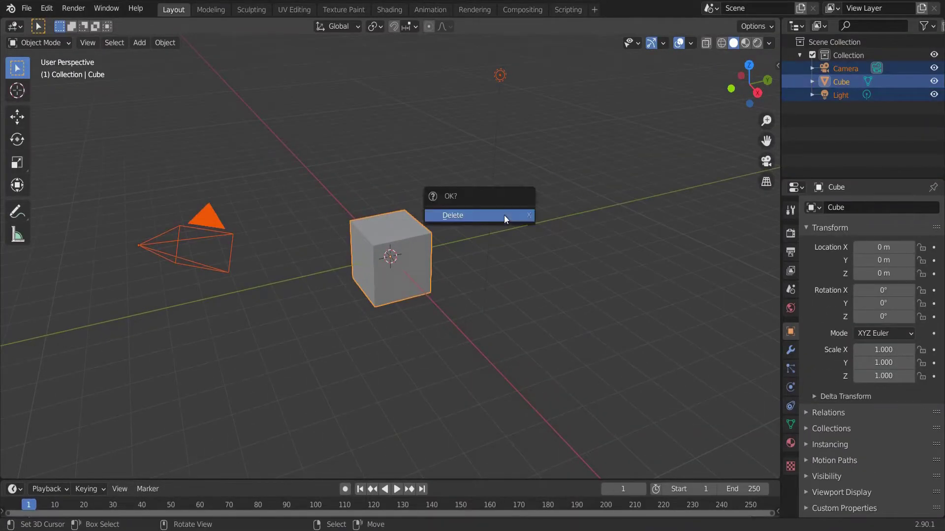
pyautogui.click(504, 216)
# Add a cylinder at the origin with Cap Fill Type Nothing and 145 vertices.
pyautogui.hotkey('shift', 'a')
pyautogui.moveTo(512, 217)
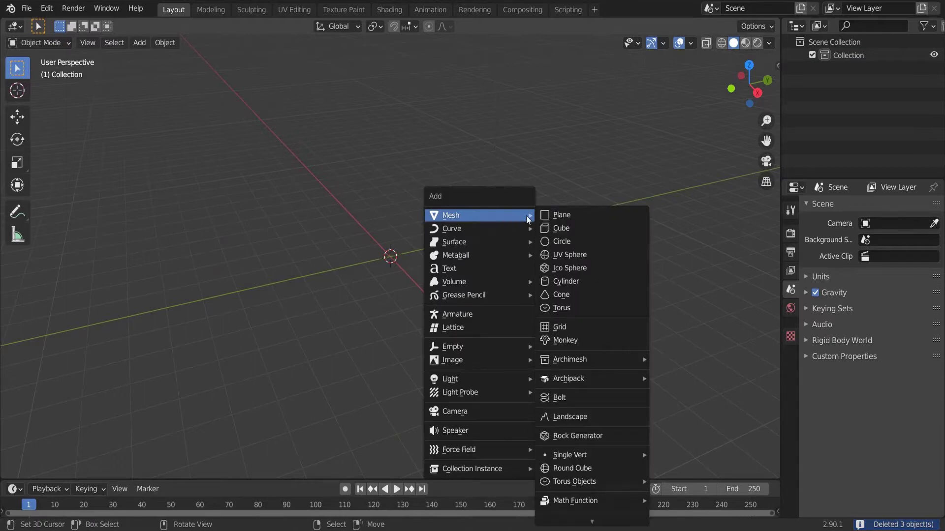
pyautogui.click(567, 282)
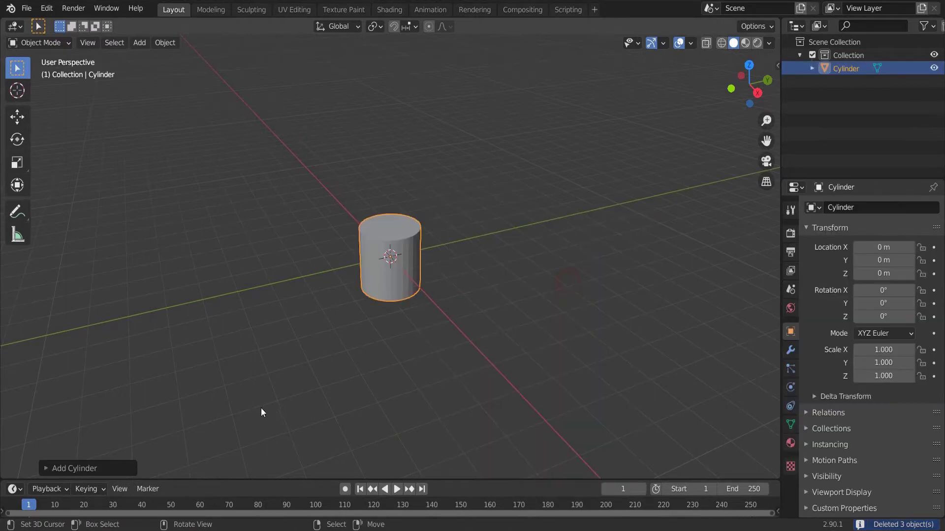
pyautogui.click(74, 473)
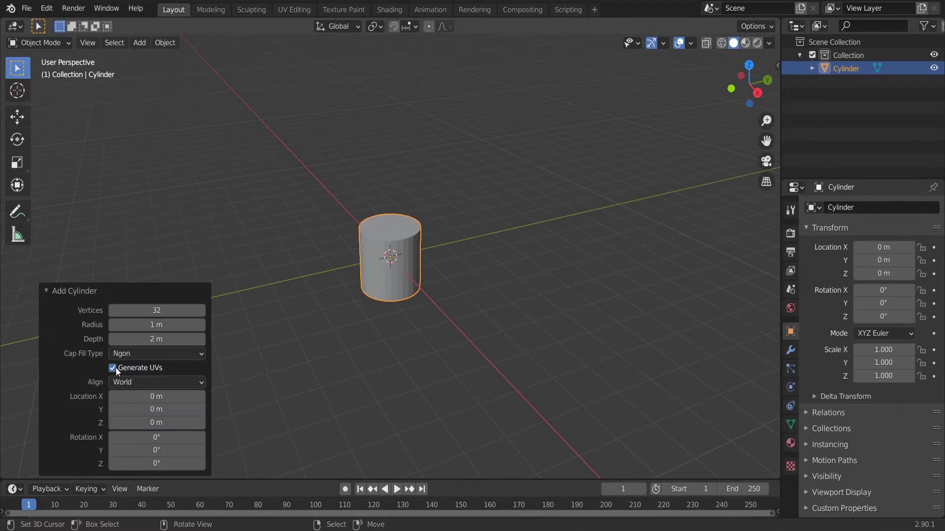
pyautogui.click(121, 355)
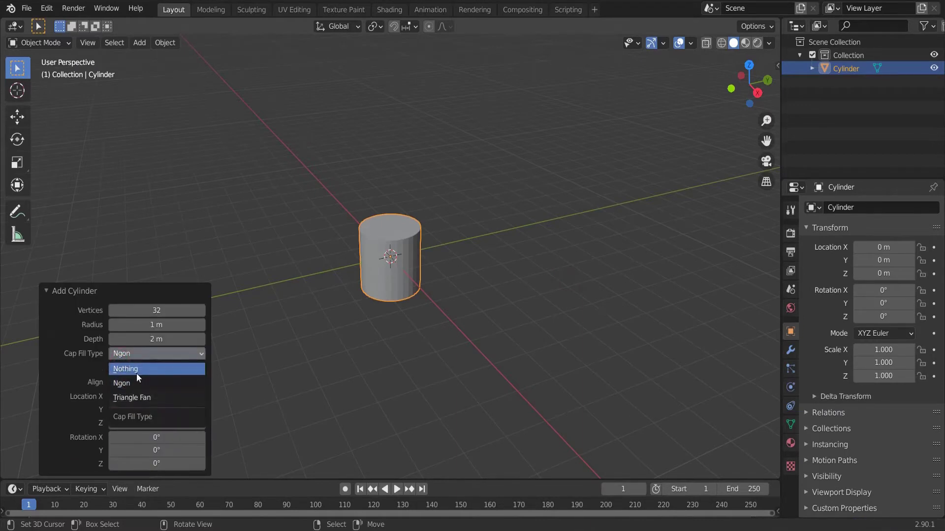
pyautogui.click(137, 371)
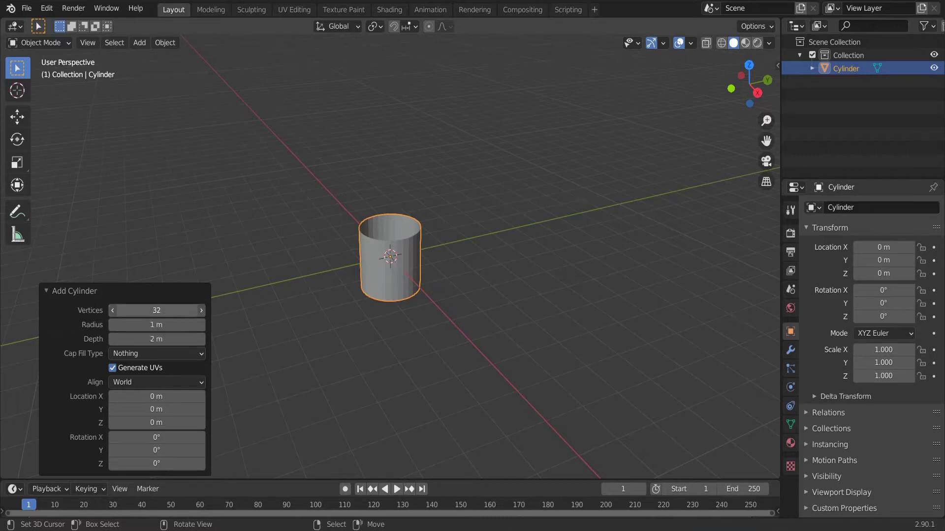
pyautogui.moveTo(156, 315); pyautogui.dragTo(168, 316)
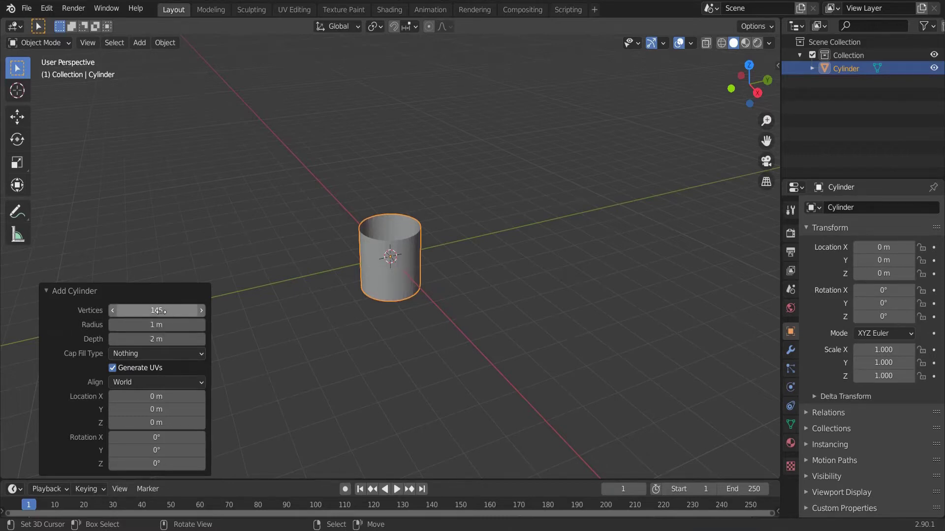
pyautogui.scroll(5, 265, 229)
pyautogui.moveTo(203, 257); pyautogui.dragTo(350, 243, button='middle')
# Rotate the cylinder 90° about the Y axis.
pyautogui.write('ry')
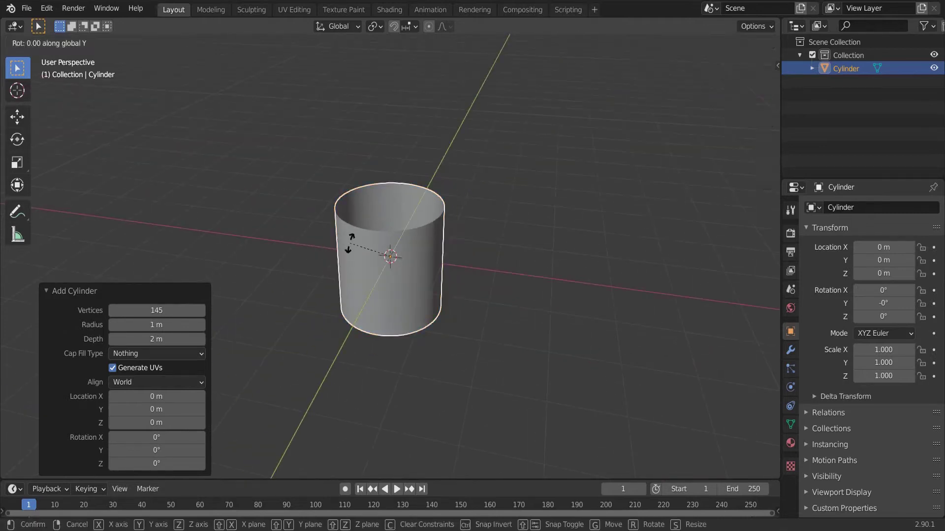
pyautogui.write('90')
pyautogui.click(349, 244)
pyautogui.scroll(-2, 389, 241)
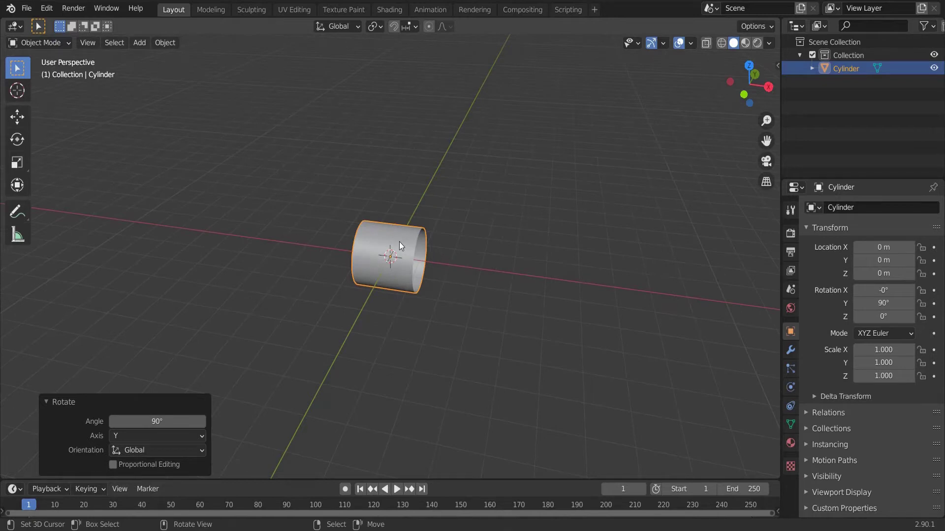
# Scale the cylinder 7 times along X into a long tube.
pyautogui.write('sx')
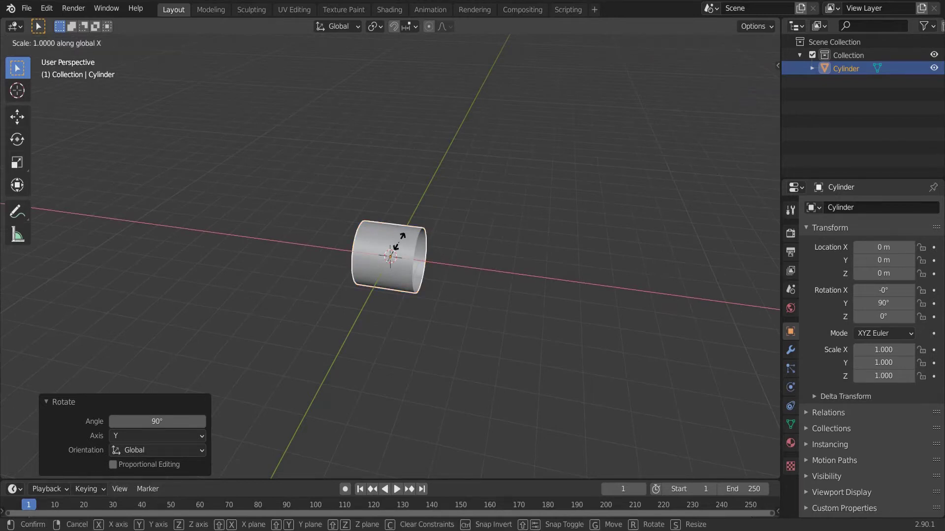
pyautogui.write('7')
pyautogui.click(399, 242)
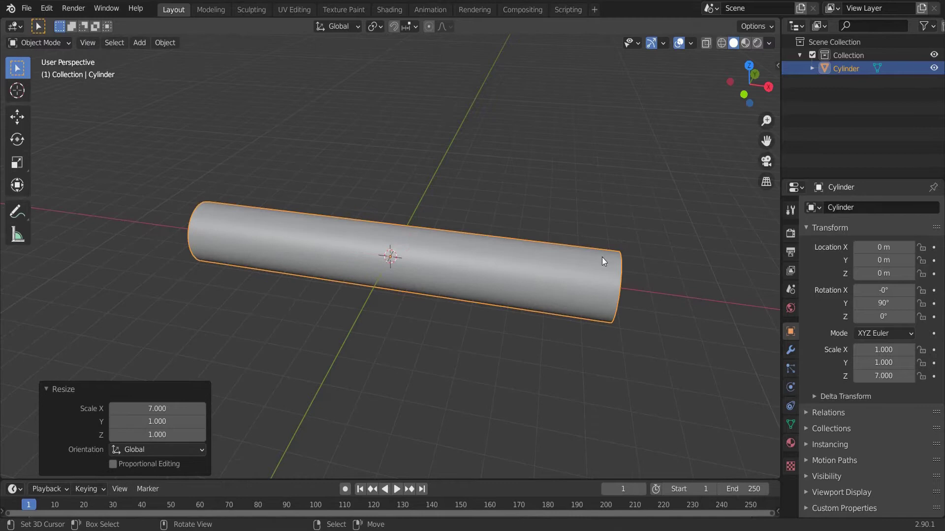
pyautogui.moveTo(631, 264); pyautogui.dragTo(536, 207, button='middle')
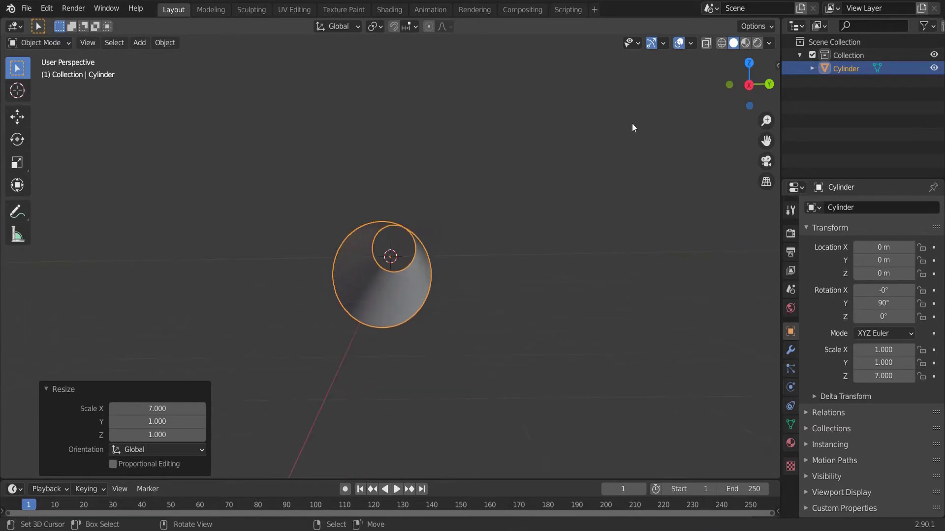
# In the Shading workspace, create a new material, Material.001, for the tube.
pyautogui.click(392, 11)
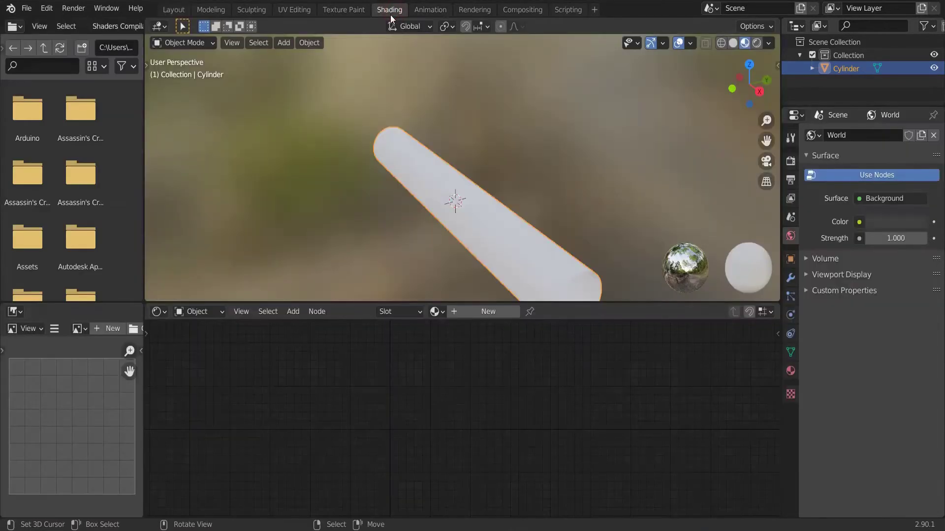
pyautogui.click(488, 312)
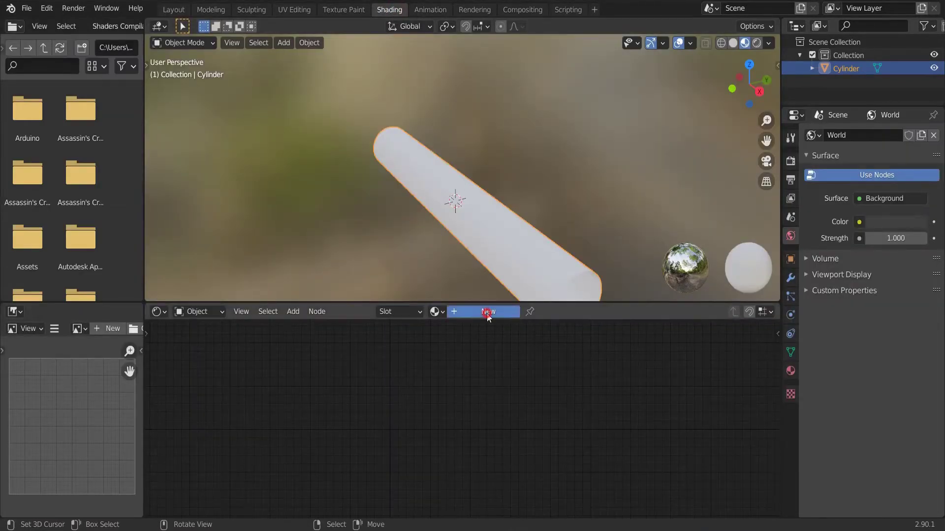
pyautogui.moveTo(509, 236); pyautogui.dragTo(500, 260, button='middle')
pyautogui.moveTo(515, 384); pyautogui.dragTo(539, 392, button='middle')
# Enable the Node Wrangler add-on in Preferences, found by searching 'nod'.
pyautogui.click(37, 13)
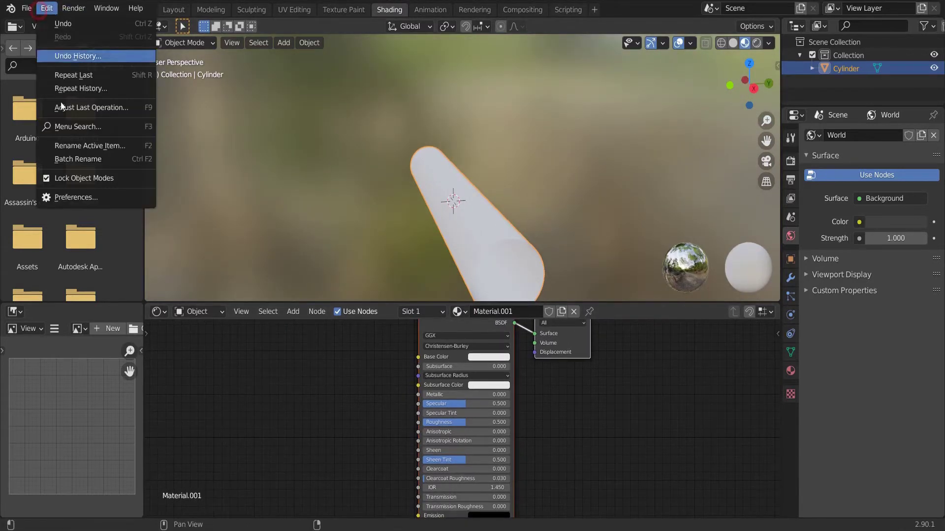
pyautogui.click(77, 196)
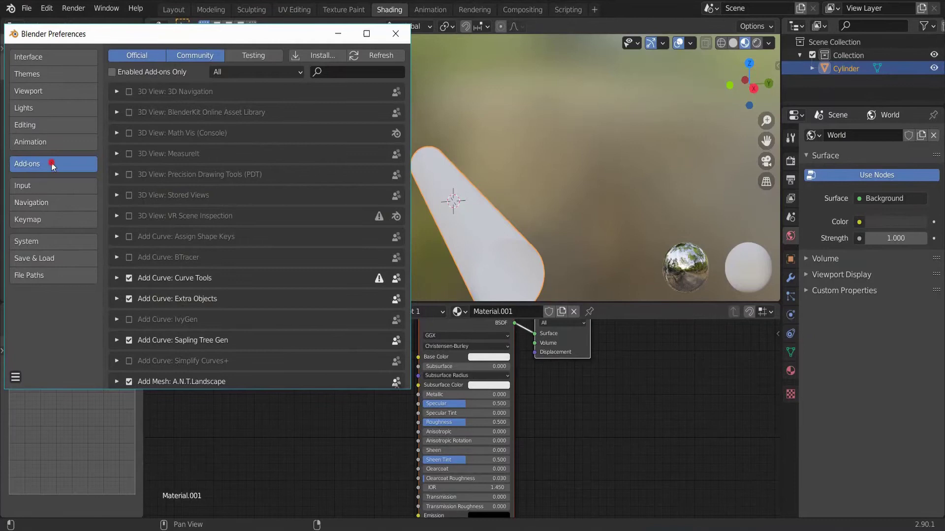
pyautogui.click(55, 186)
pyautogui.click(58, 162)
pyautogui.click(334, 72)
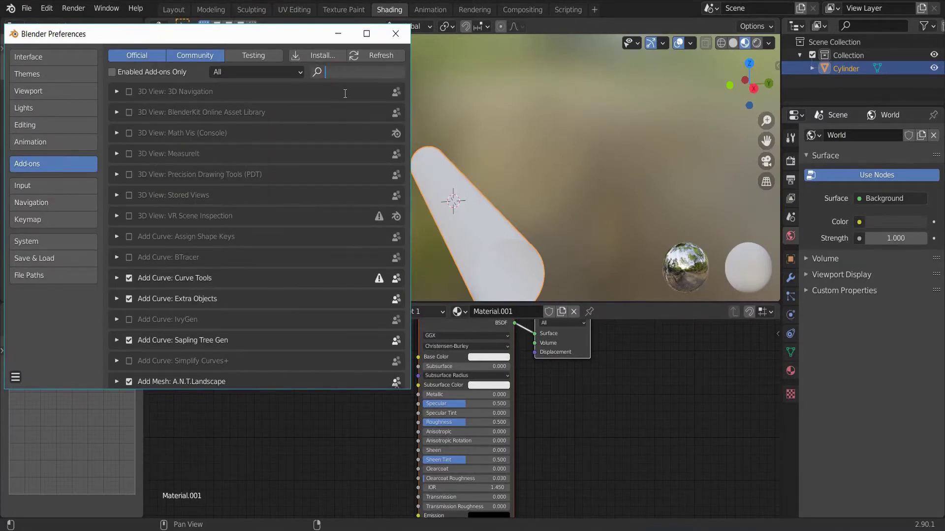
pyautogui.write('nod')
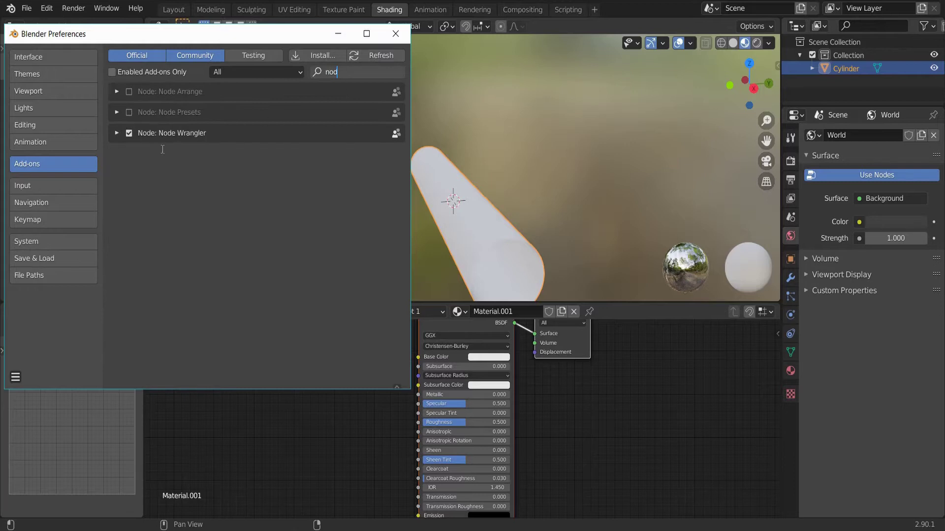
pyautogui.click(132, 146)
pyautogui.click(129, 137)
pyautogui.click(129, 137)
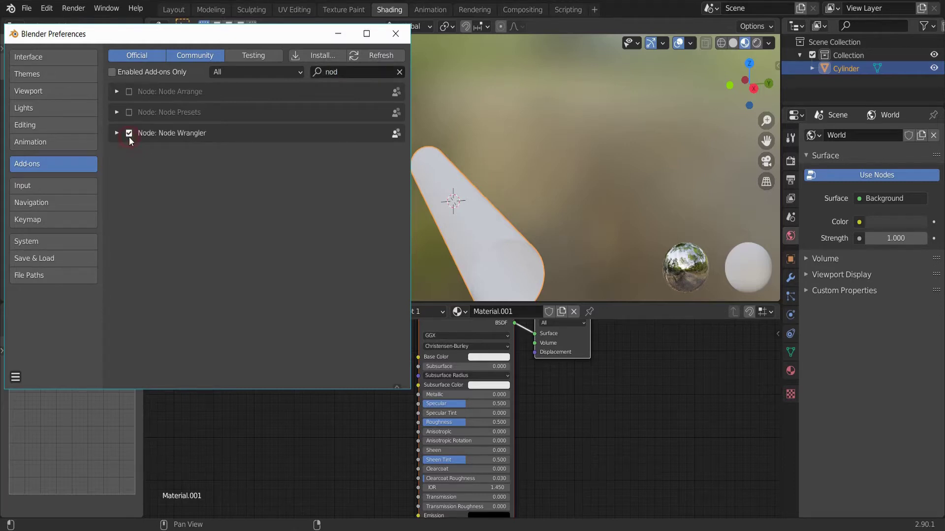
# Replace the Principled BSDF with an Emission shader.
pyautogui.click(395, 34)
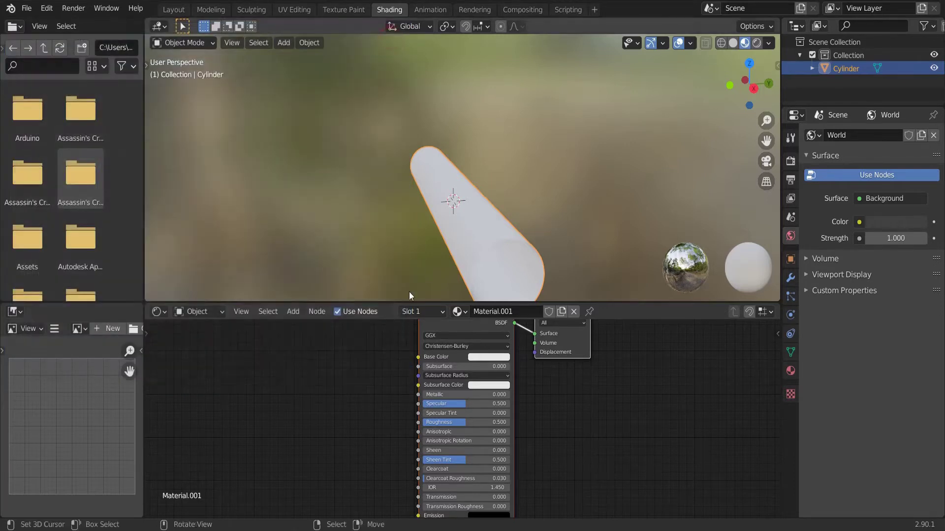
pyautogui.moveTo(442, 317); pyautogui.dragTo(449, 355, button='middle')
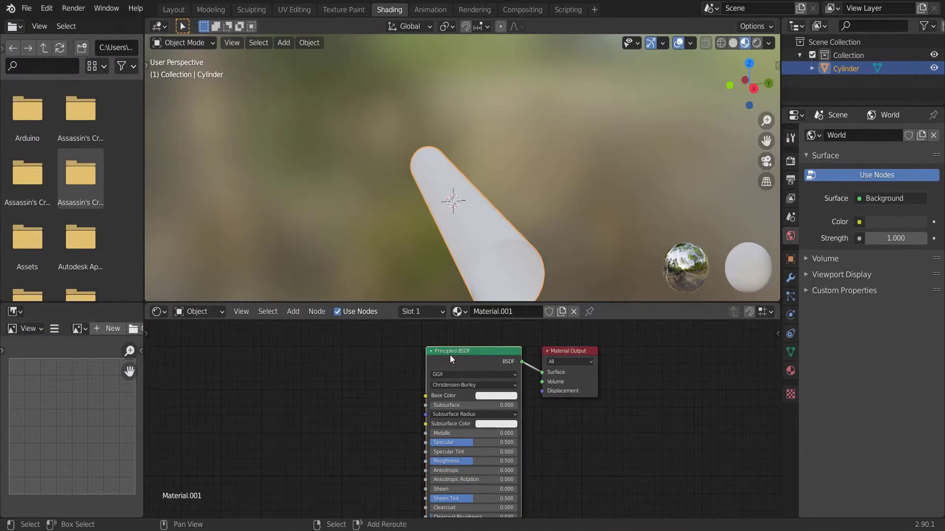
pyautogui.hotkey('shift', 's')
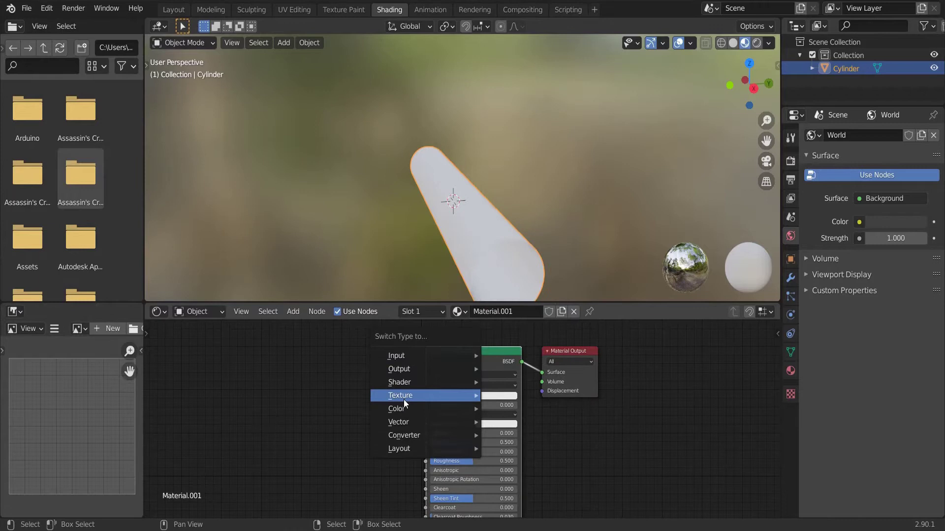
pyautogui.moveTo(459, 382)
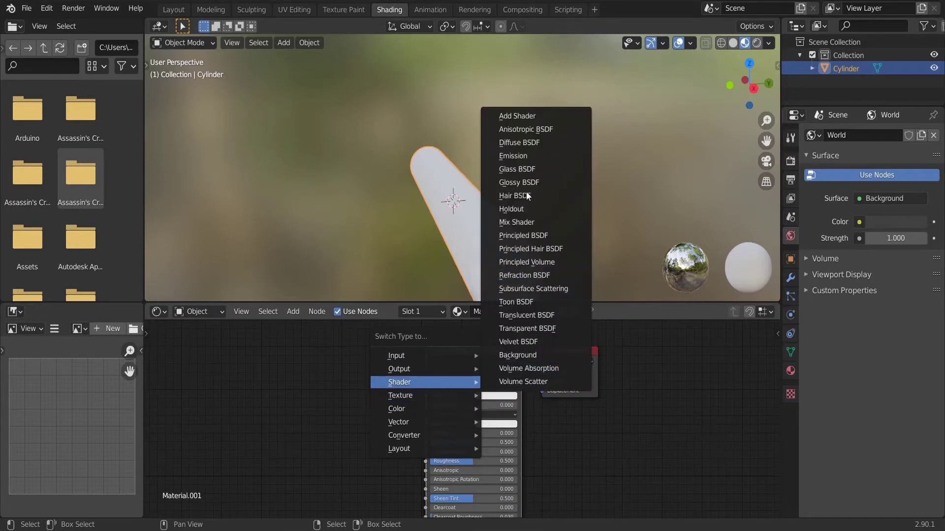
pyautogui.click(523, 156)
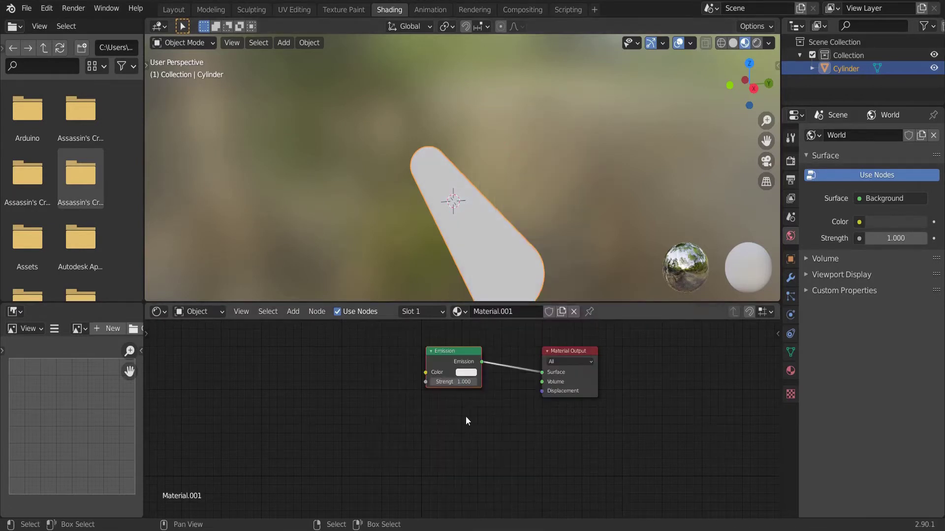
pyautogui.moveTo(463, 414); pyautogui.dragTo(497, 460, button='middle')
pyautogui.moveTo(518, 255); pyautogui.dragTo(498, 226, button='middle')
pyautogui.scroll(1, 408, 398)
pyautogui.moveTo(398, 409); pyautogui.dragTo(427, 409, button='middle')
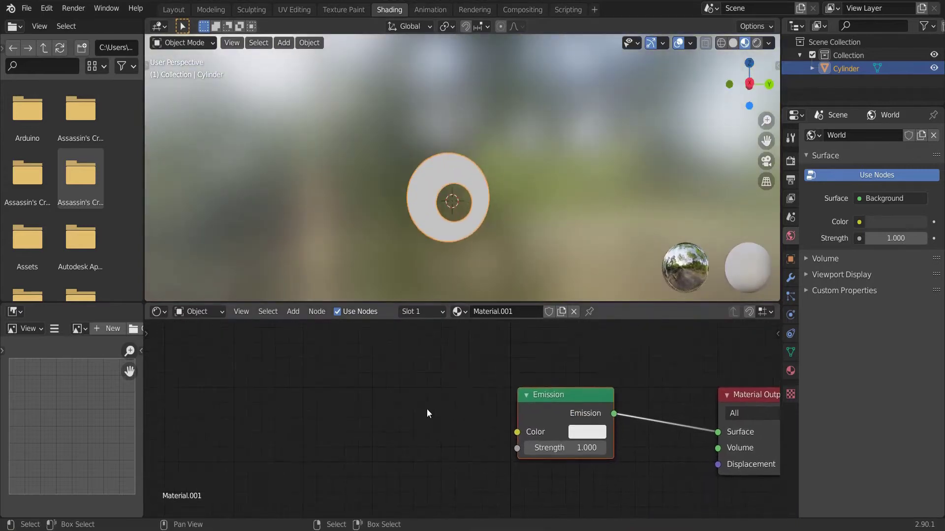
# Add a ColorRamp node and connect its Color to the Emission Color.
pyautogui.hotkey('shift', 'a')
pyautogui.click(418, 375)
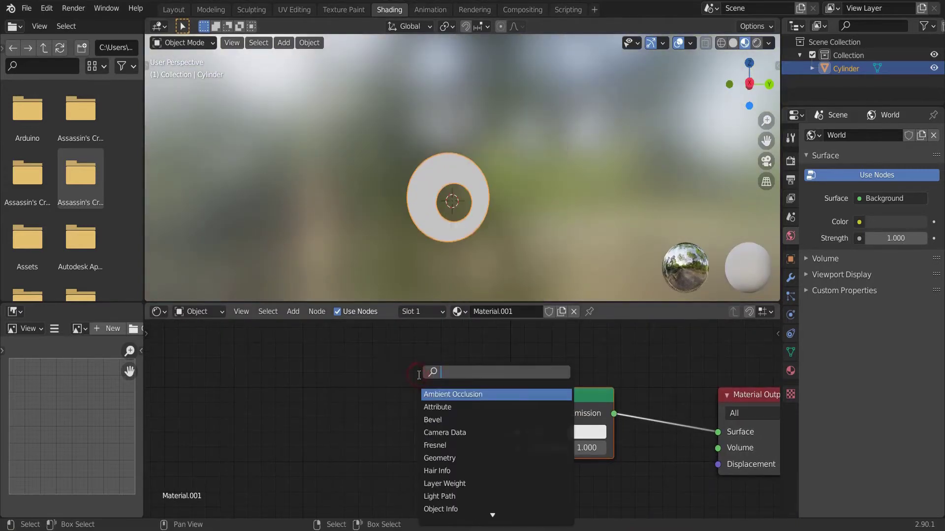
pyautogui.write('color')
pyautogui.press('Down')
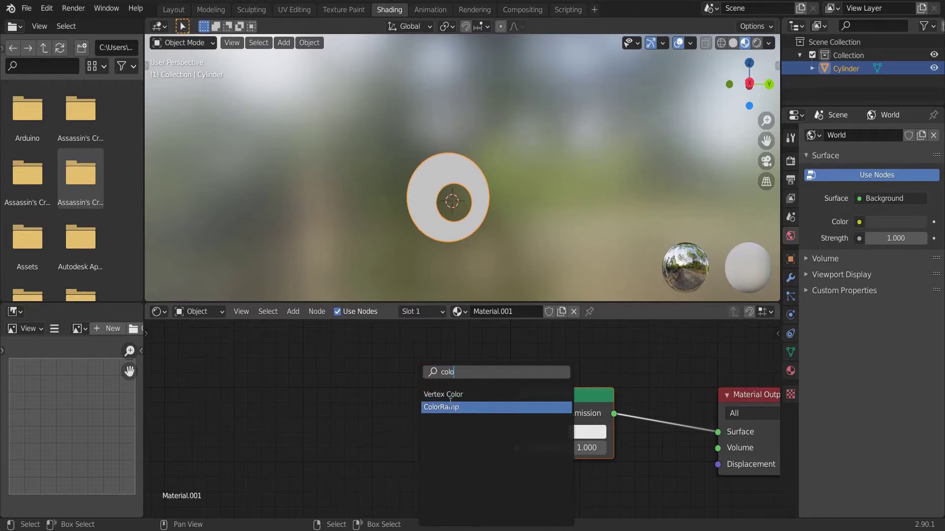
pyautogui.press('Return')
pyautogui.click(296, 385)
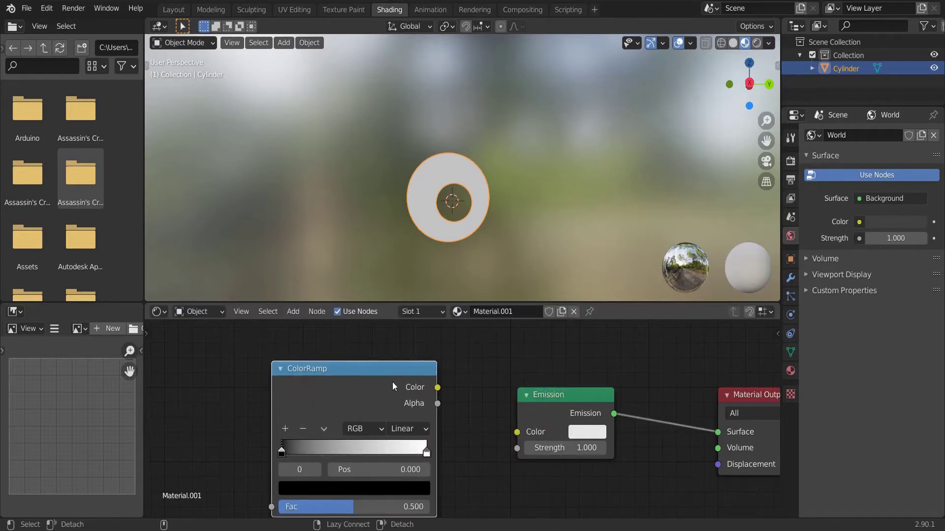
pyautogui.moveTo(437, 387); pyautogui.dragTo(527, 431)
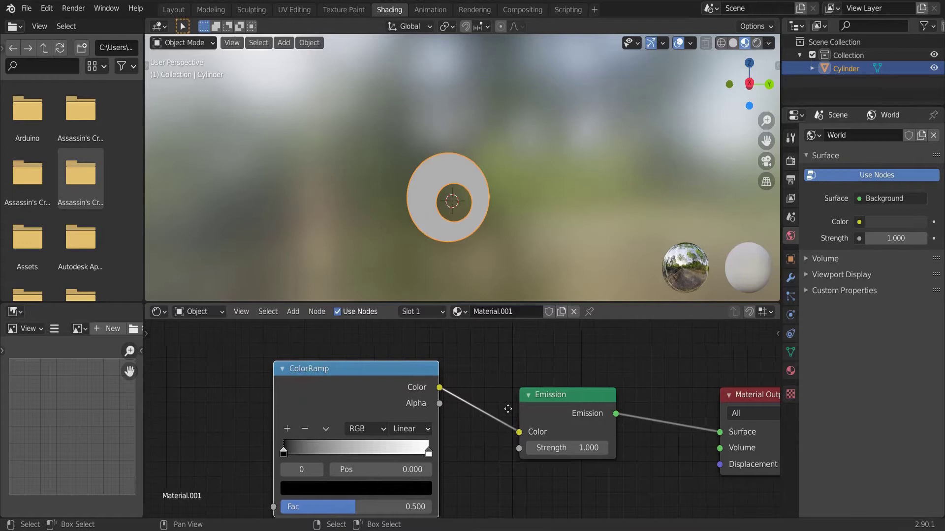
pyautogui.moveTo(470, 415); pyautogui.dragTo(616, 391, button='middle')
pyautogui.scroll(-2, 512, 391)
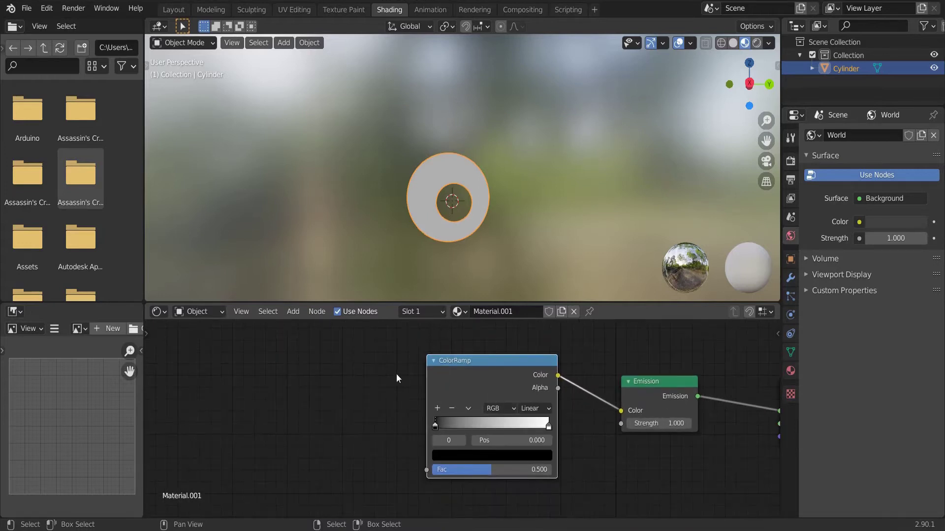
pyautogui.moveTo(397, 378); pyautogui.dragTo(454, 389, button='middle')
# Add a Noise Texture node and connect its Fac to the ColorRamp Fac.
pyautogui.hotkey('shift', 'a')
pyautogui.click(429, 378)
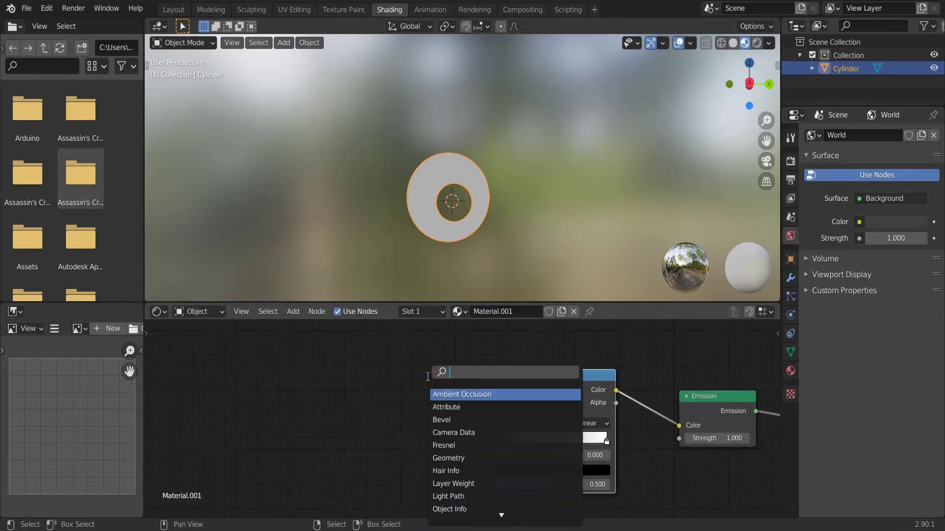
pyautogui.write('noi')
pyautogui.click(451, 394)
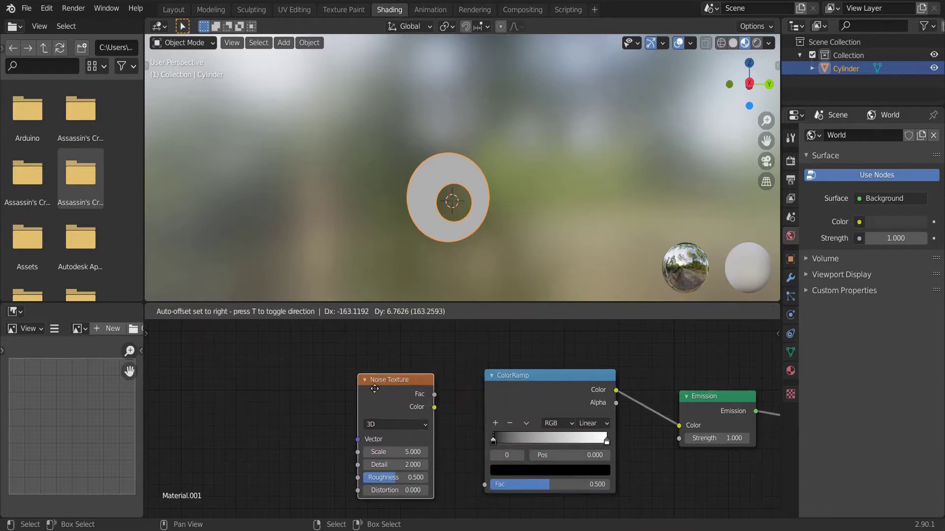
pyautogui.click(406, 397)
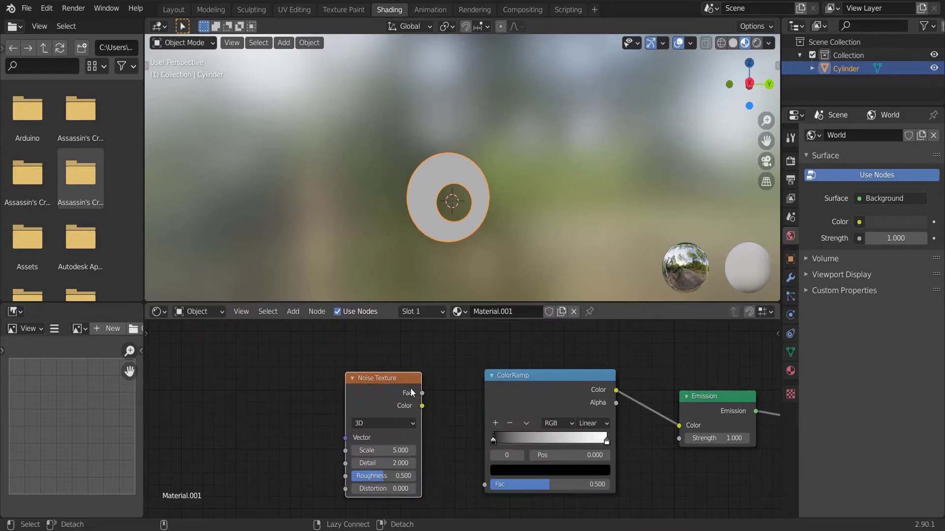
pyautogui.moveTo(423, 393); pyautogui.dragTo(485, 484)
pyautogui.moveTo(523, 406); pyautogui.dragTo(469, 382, button='middle')
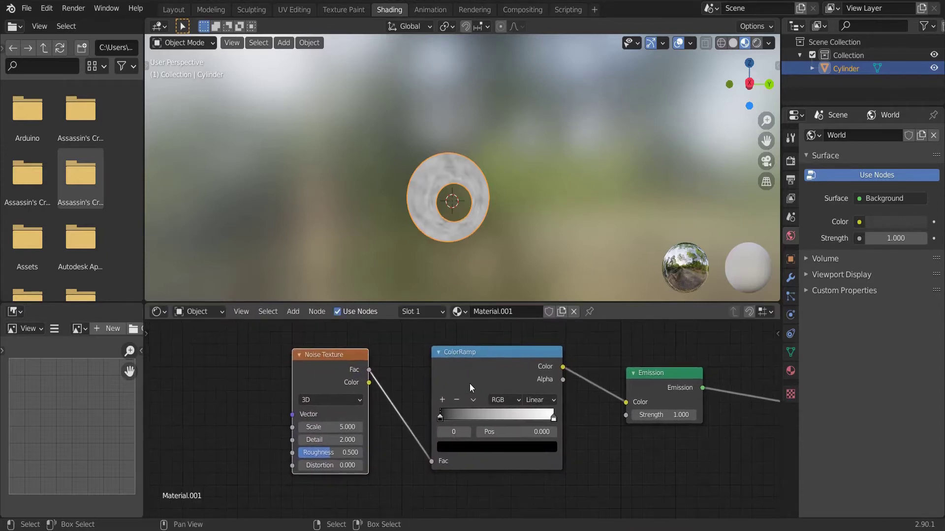
# Set the ColorRamp interpolation to Constant and move the white stop to about 0.496.
pyautogui.scroll(2, 471, 382)
pyautogui.click(583, 394)
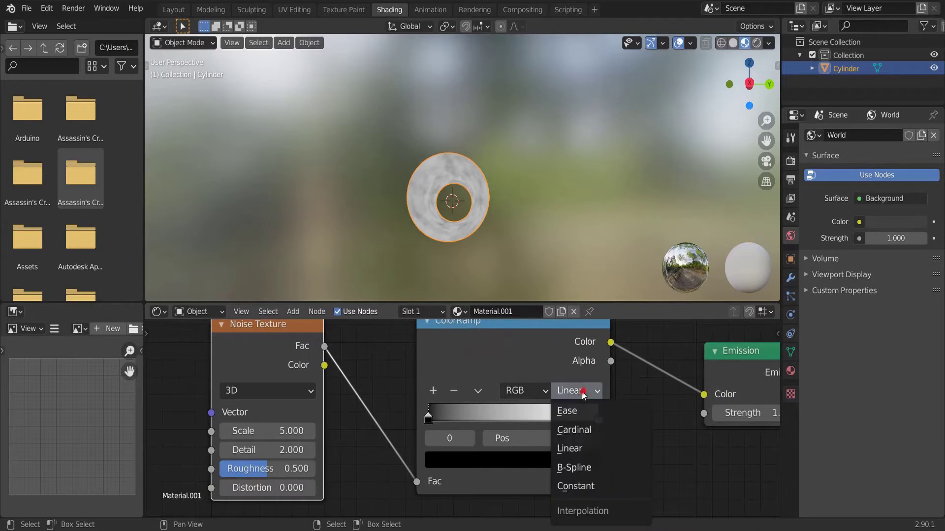
pyautogui.click(577, 486)
pyautogui.moveTo(597, 418); pyautogui.dragTo(512, 421)
pyautogui.keyDown('ctrl'); pyautogui.moveTo(458, 243); pyautogui.dragTo(485, 237, button='middle'); pyautogui.keyUp('ctrl')
# Set Noise Texture Detail to 16 and Scale to 3.7, trying some Distortion.
pyautogui.moveTo(286, 451); pyautogui.dragTo(384, 451)
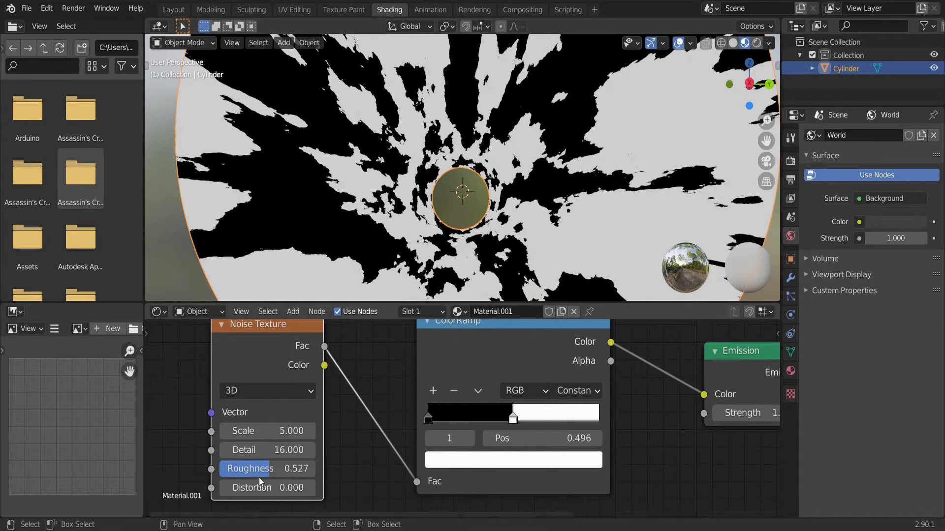
pyautogui.moveTo(266, 488)
pyautogui.mouseDown()
pyautogui.moveTo(317, 487)
pyautogui.moveTo(266, 488)
pyautogui.mouseUp()
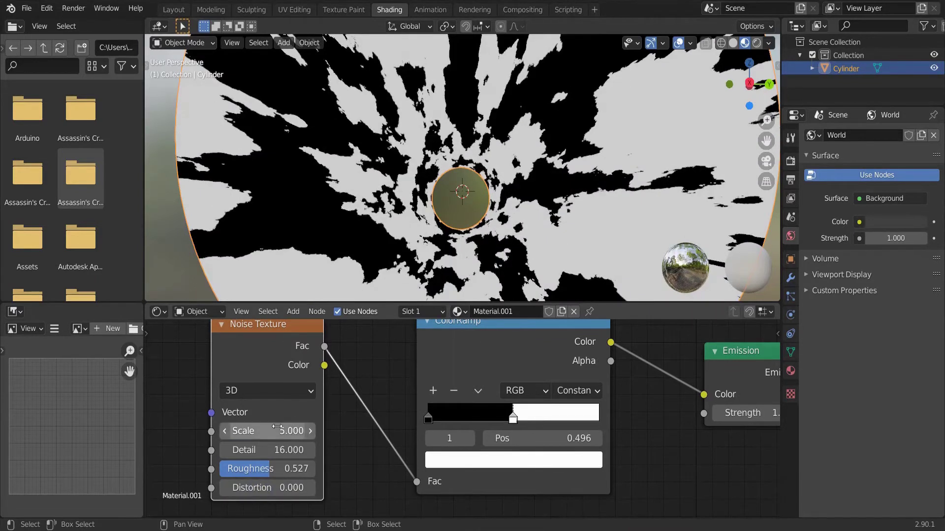
pyautogui.moveTo(277, 426); pyautogui.dragTo(328, 440, button='middle')
pyautogui.moveTo(328, 440); pyautogui.dragTo(268, 439)
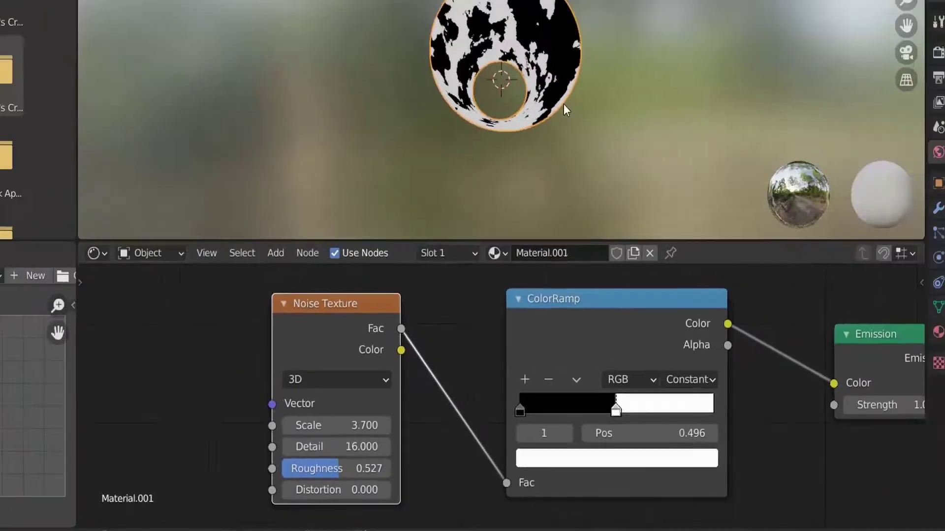
# Apply all transforms to the cylinder.
pyautogui.moveTo(443, 207); pyautogui.dragTo(411, 210, button='middle')
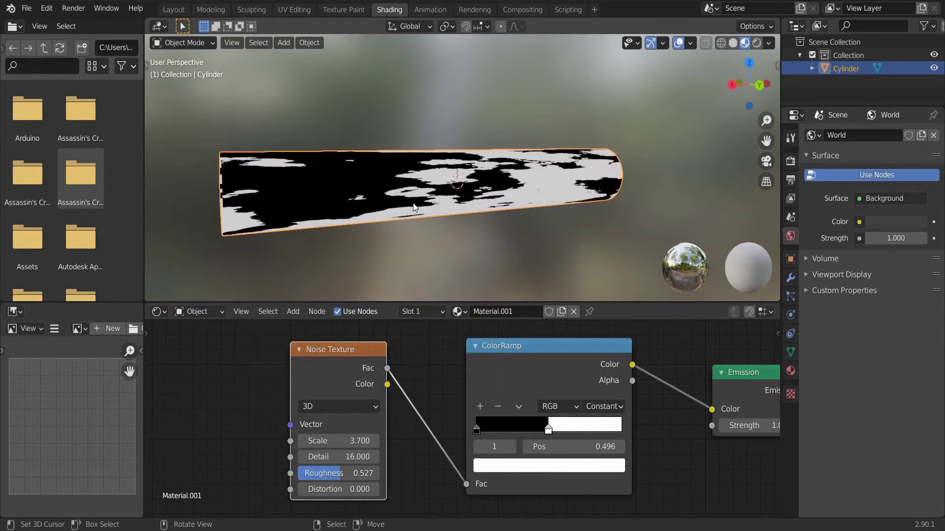
pyautogui.hotkey('ctrl', 'a')
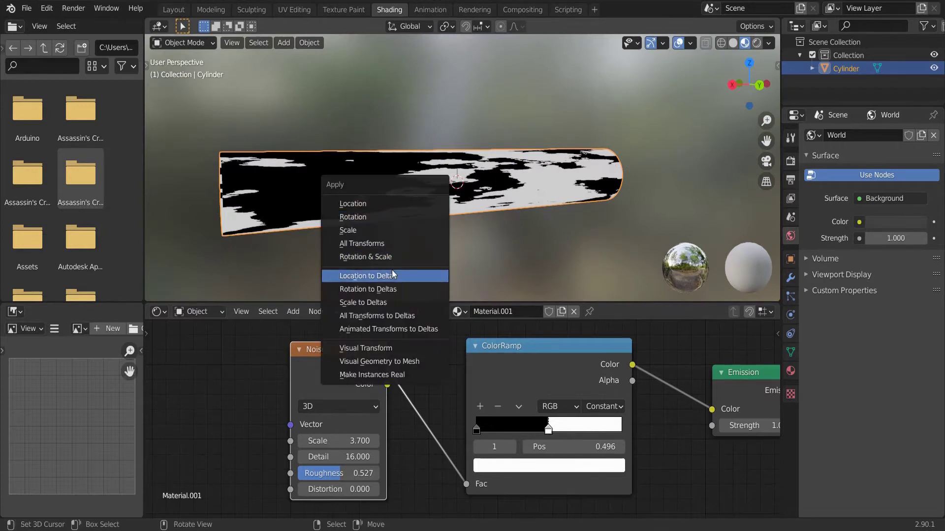
pyautogui.click(390, 244)
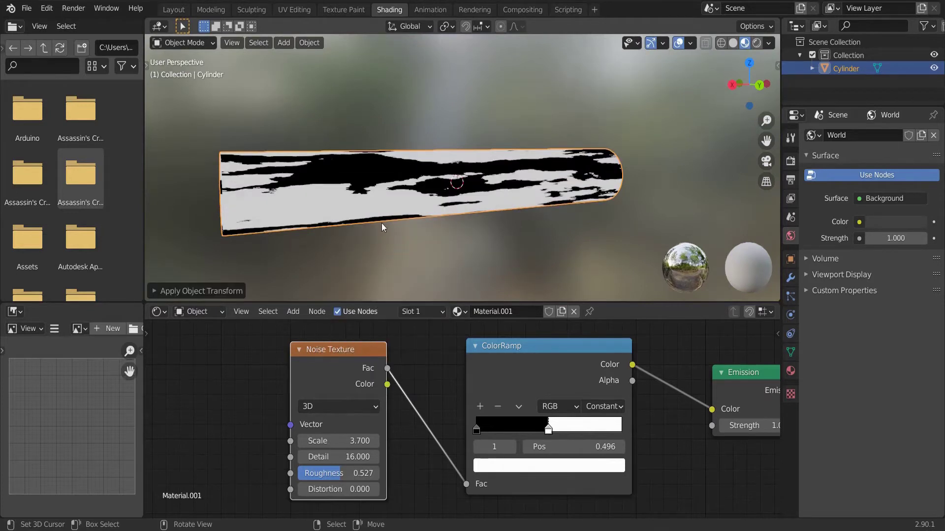
pyautogui.moveTo(382, 223); pyautogui.dragTo(474, 219, button='middle')
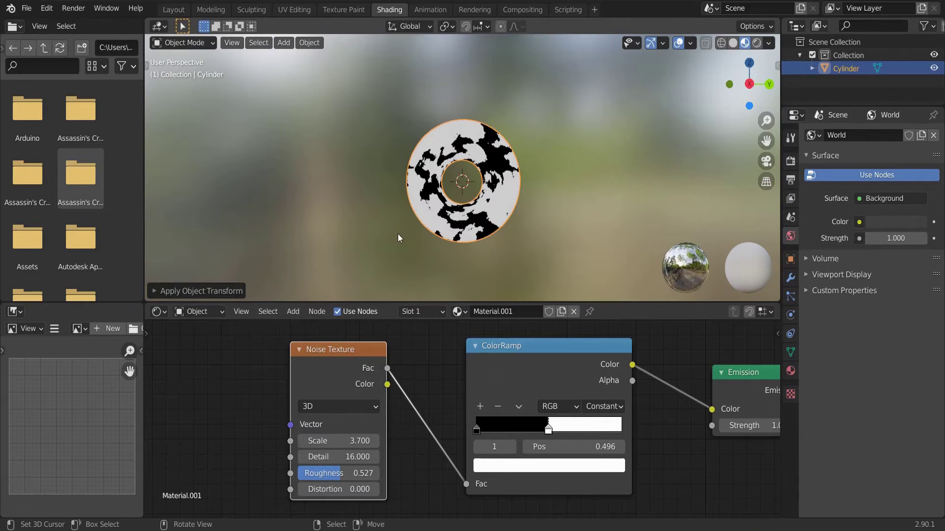
pyautogui.moveTo(398, 234); pyautogui.dragTo(344, 382, button='middle')
# Add Mapping and Texture Coordinate nodes and feed Object coordinates into the Mapping Vector.
pyautogui.click(333, 385)
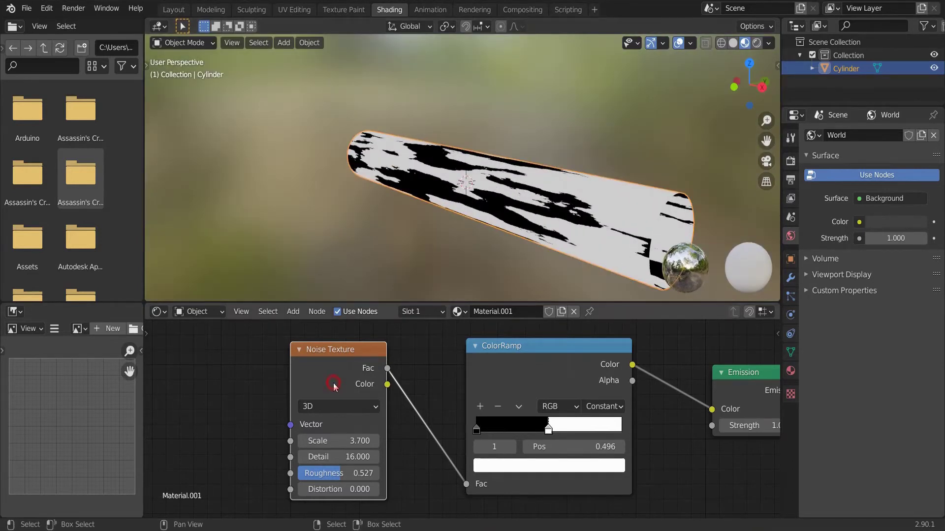
pyautogui.hotkey('ctrl', 't')
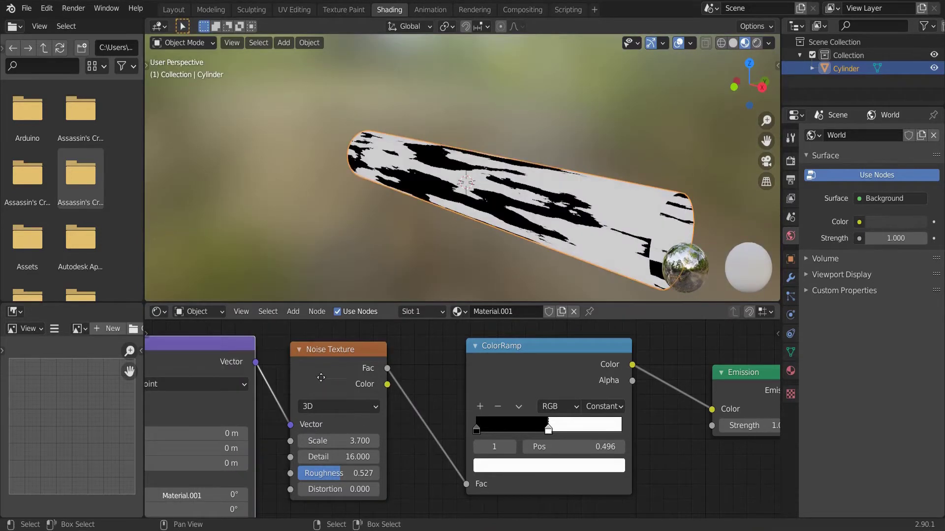
pyautogui.moveTo(320, 377); pyautogui.dragTo(542, 380, button='middle')
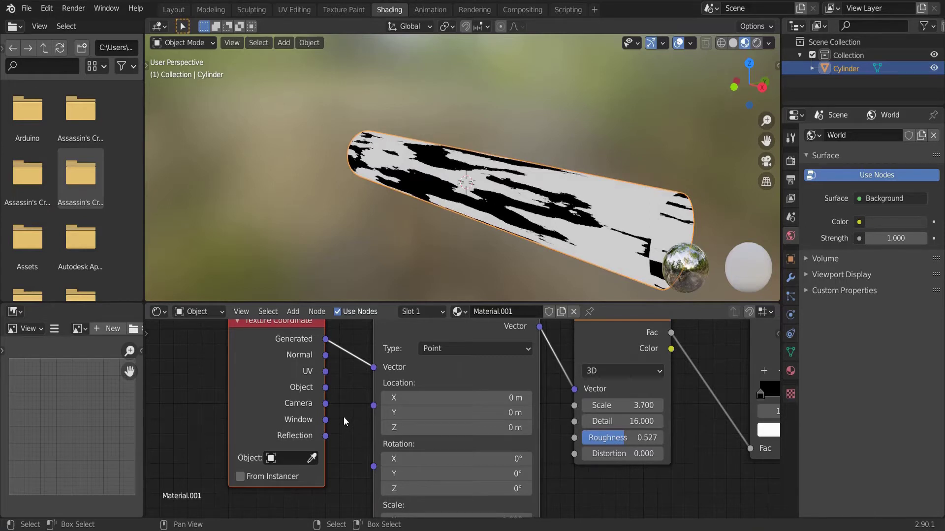
pyautogui.moveTo(325, 387); pyautogui.dragTo(374, 370)
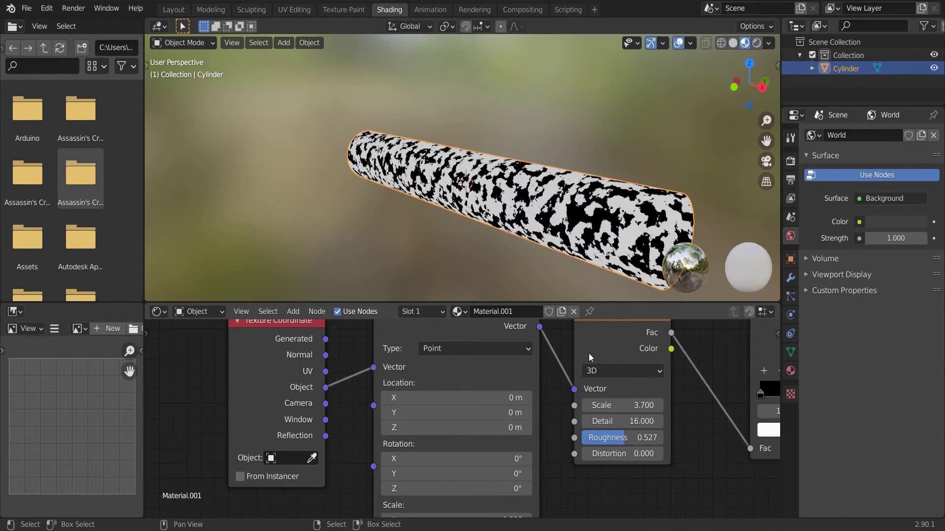
pyautogui.moveTo(559, 295); pyautogui.dragTo(511, 176, button='middle')
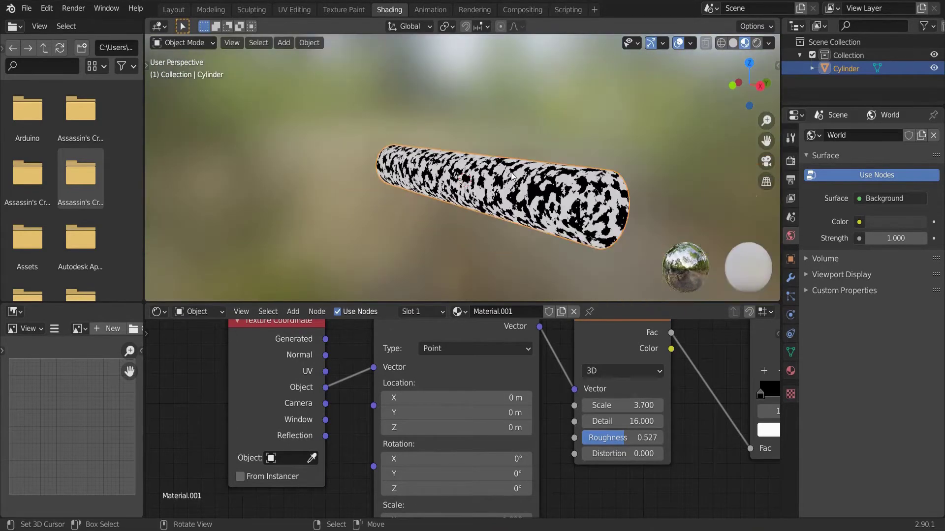
# Add a camera to the scene and switch to Right view along the X axis.
pyautogui.hotkey('shift', 'a')
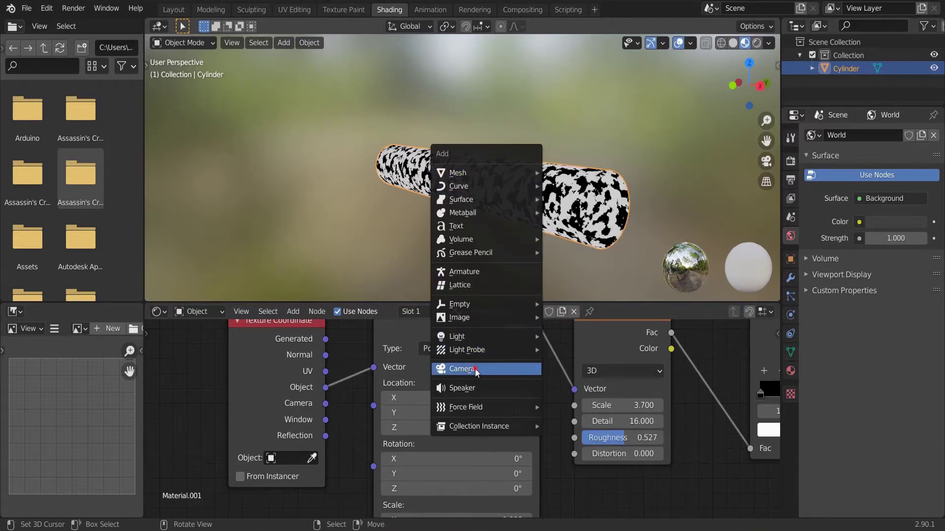
pyautogui.click(474, 368)
pyautogui.click(760, 86)
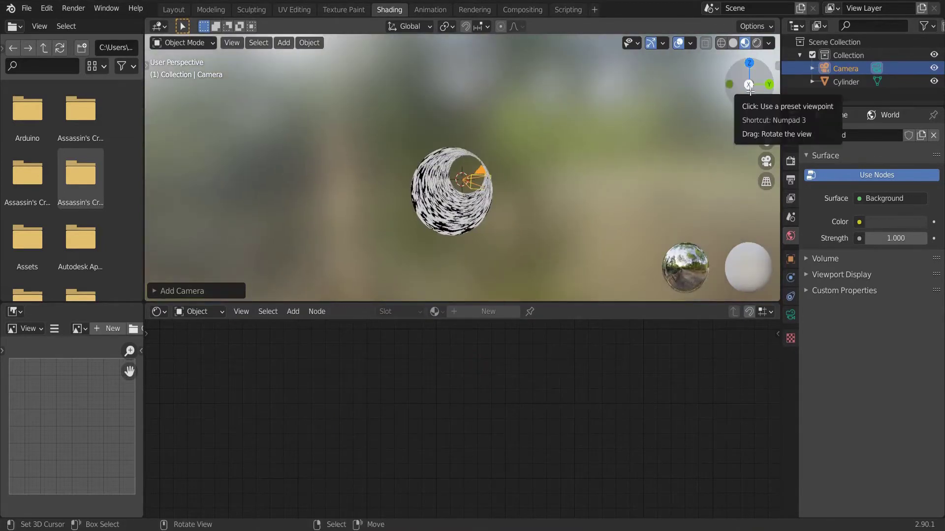
pyautogui.scroll(3, 542, 223)
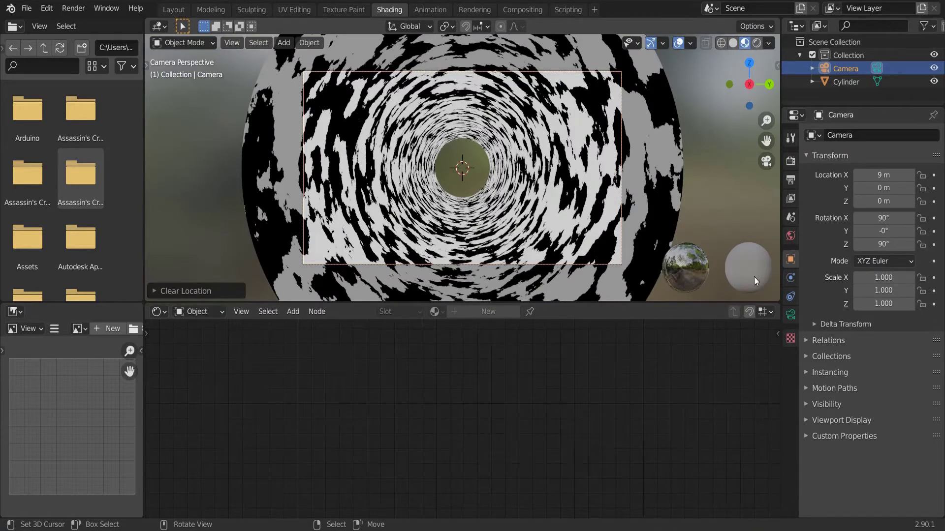
# Set the camera focal length to 10 mm and its X location to 7 m.
pyautogui.click(791, 317)
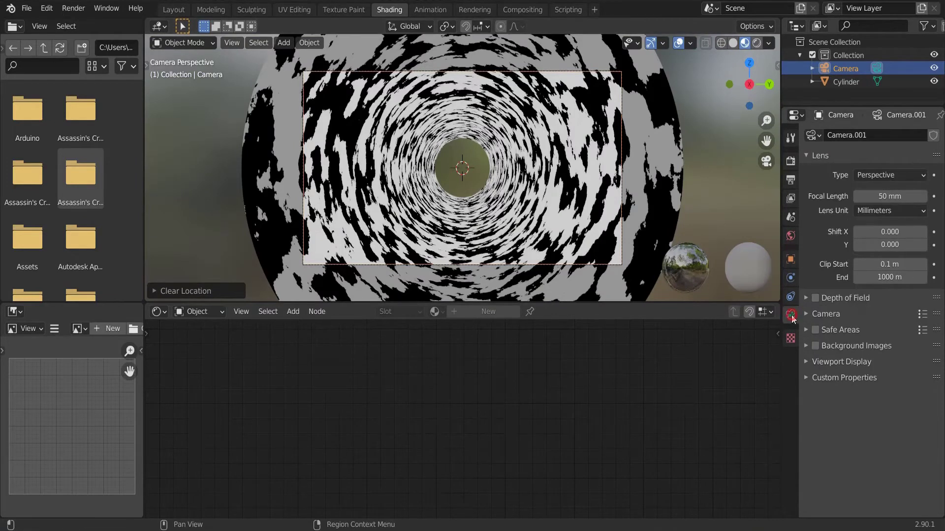
pyautogui.moveTo(885, 196); pyautogui.dragTo(834, 196)
pyautogui.click(884, 197)
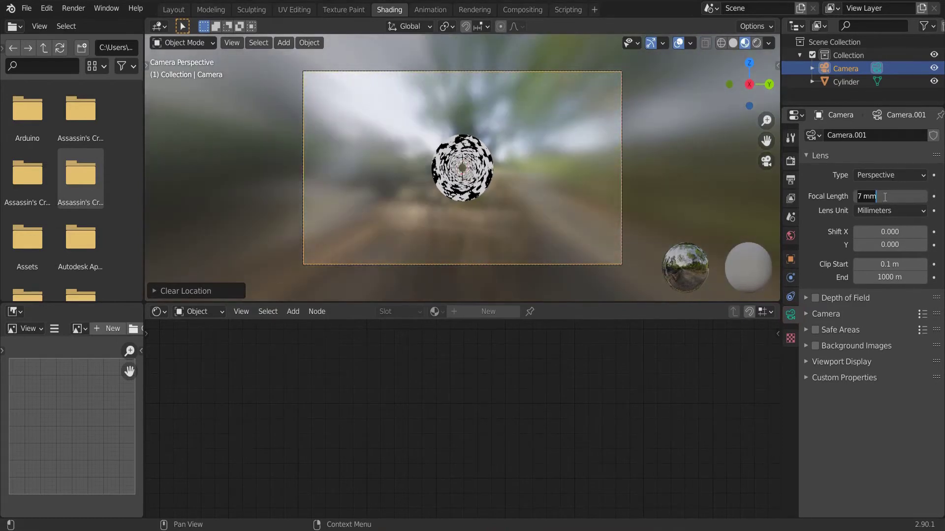
pyautogui.write('10')
pyautogui.press('Return')
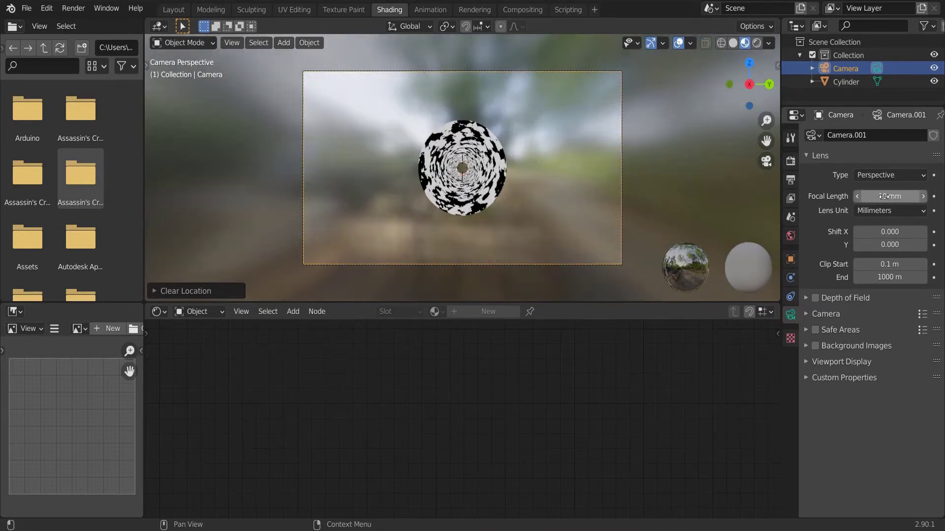
pyautogui.click(791, 258)
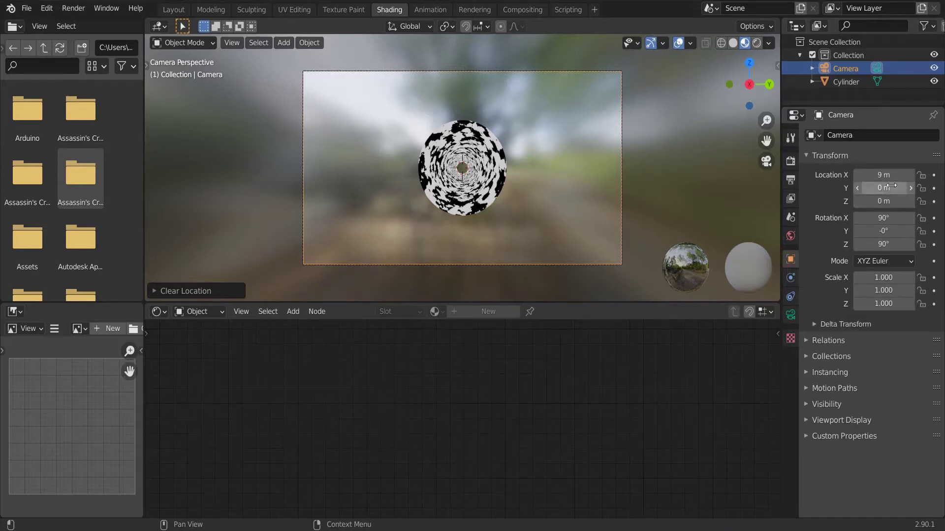
pyautogui.moveTo(884, 175); pyautogui.dragTo(832, 175)
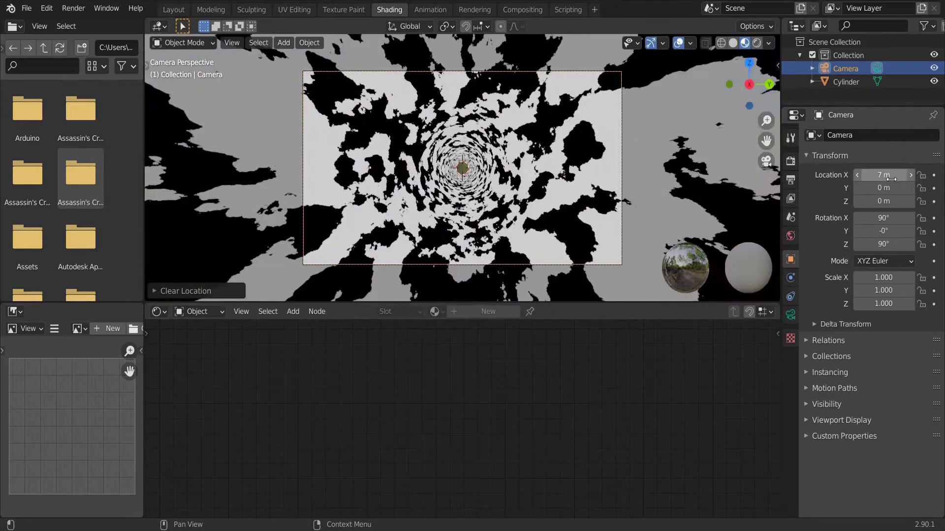
# Set the Eevee render and viewport sample counts to 10.
pyautogui.click(618, 199)
pyautogui.scroll(4, 527, 416)
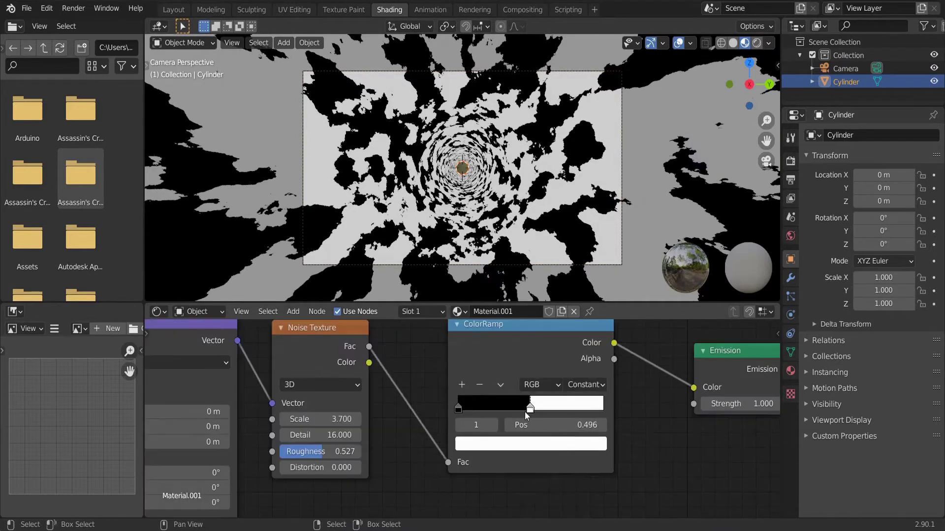
pyautogui.click(791, 161)
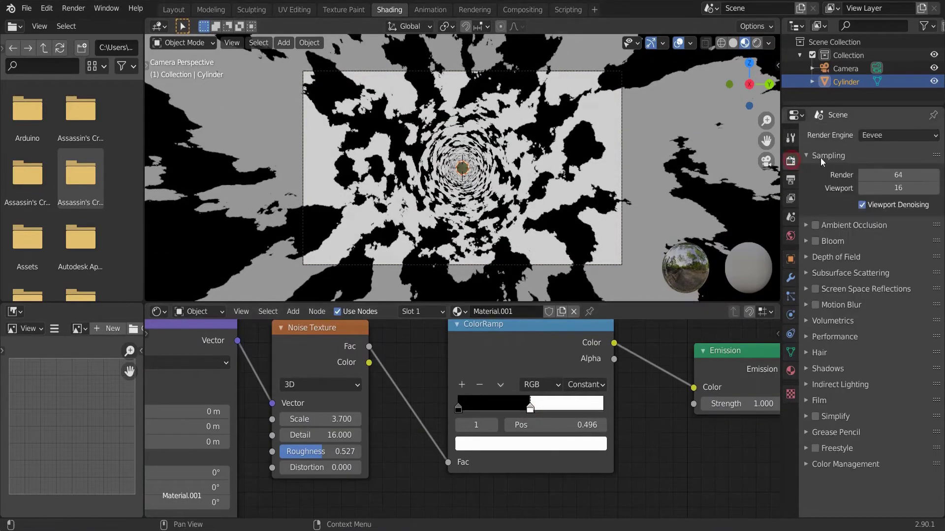
pyautogui.click(887, 176)
pyautogui.write('71')
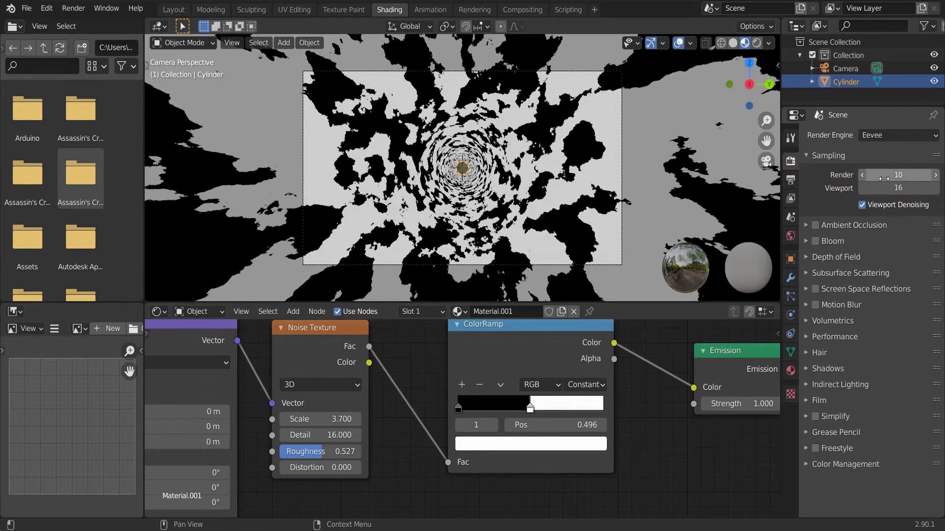
pyautogui.click(889, 183)
pyautogui.write('10')
pyautogui.press('Return')
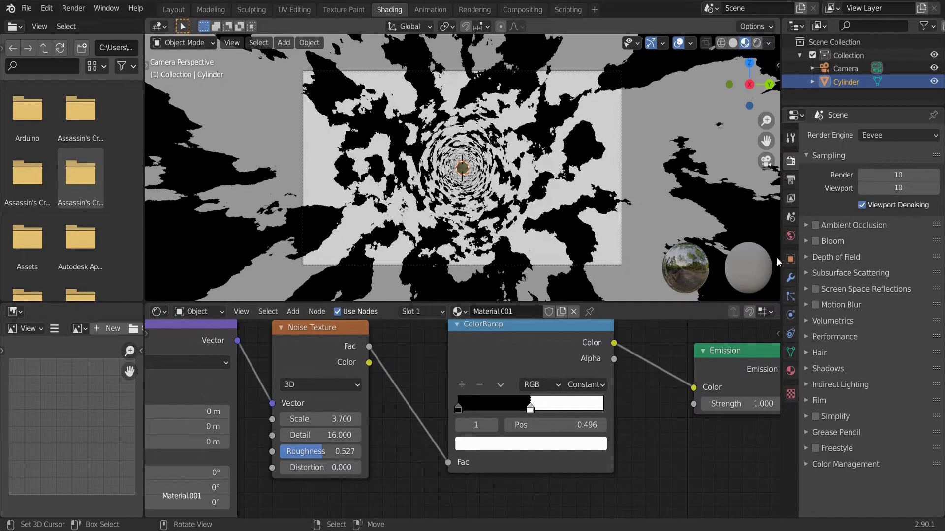
# Turn on Rendered shading, Bloom and Motion Blur, then view through the camera.
pyautogui.click(756, 43)
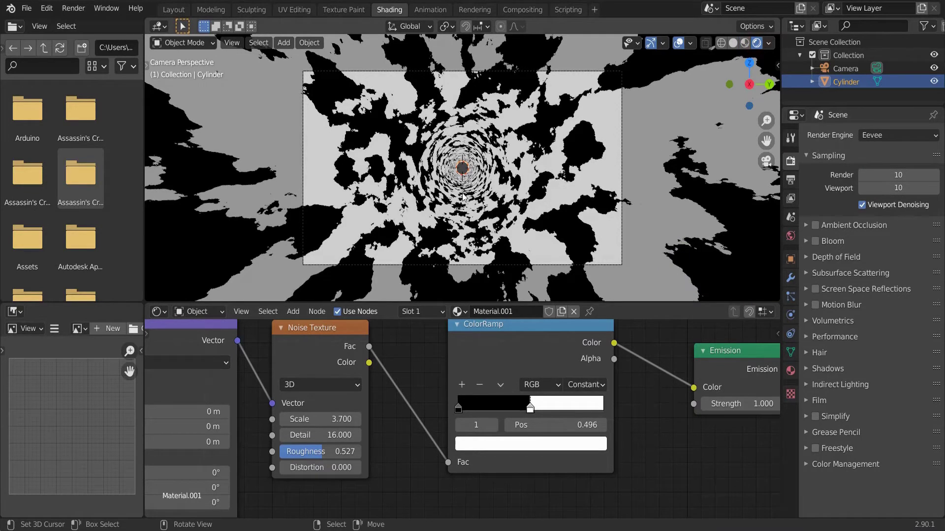
pyautogui.moveTo(462, 196); pyautogui.dragTo(507, 223, button='middle')
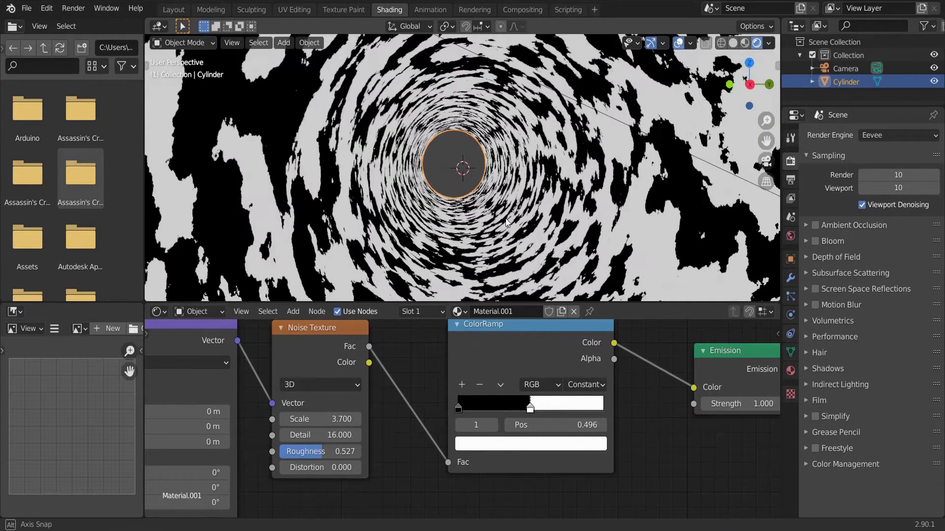
pyautogui.click(815, 241)
pyautogui.click(815, 304)
pyautogui.moveTo(639, 207); pyautogui.dragTo(596, 199, button='middle')
pyautogui.press('KP_0')
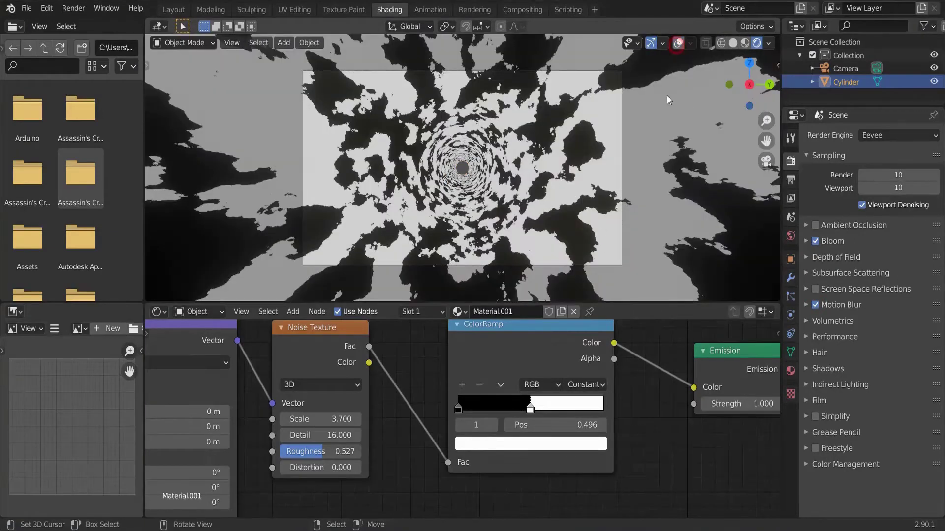
# Raise the Emission Strength to about 4.1.
pyautogui.scroll(1, 542, 393)
pyautogui.scroll(-3, 640, 414)
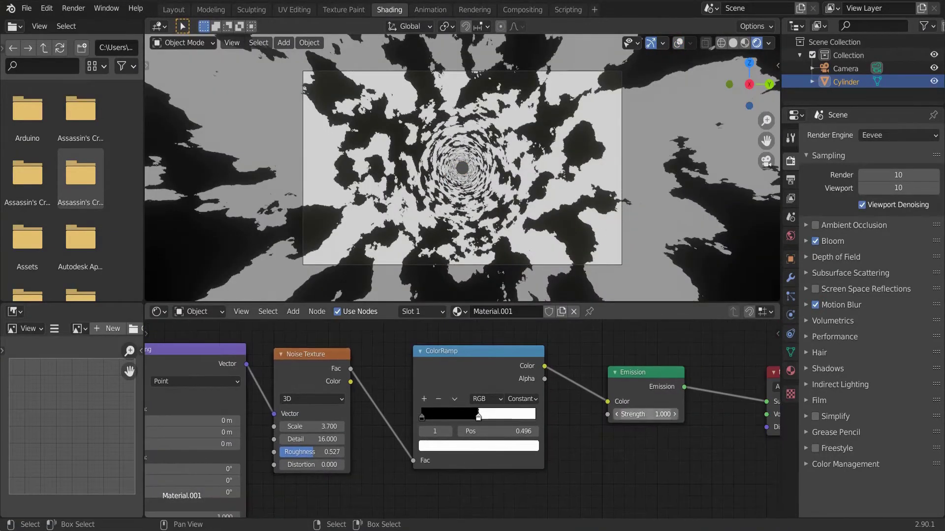
pyautogui.moveTo(639, 414); pyautogui.dragTo(662, 414)
# Make the ramp's white stop cyan at 0.453 and add a black stop after it.
pyautogui.scroll(2, 473, 423)
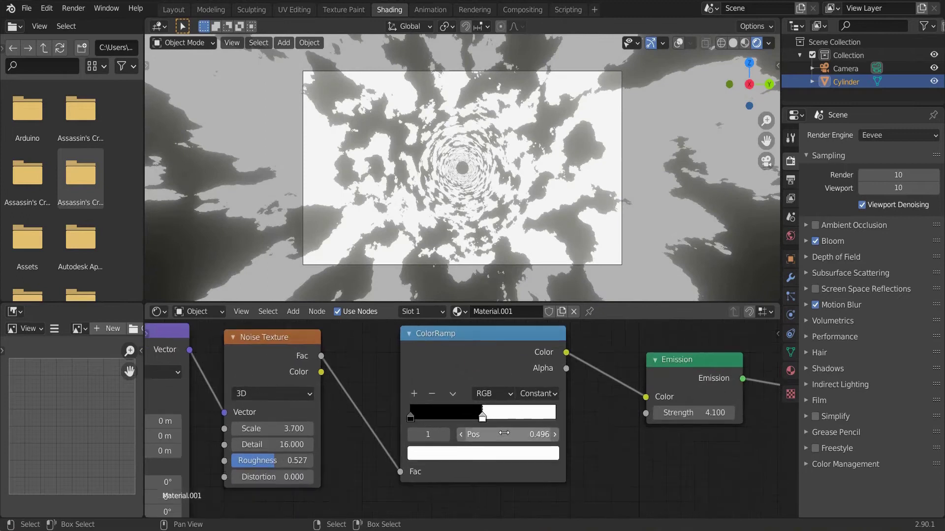
pyautogui.moveTo(489, 419); pyautogui.dragTo(487, 419)
pyautogui.scroll(3, 486, 420)
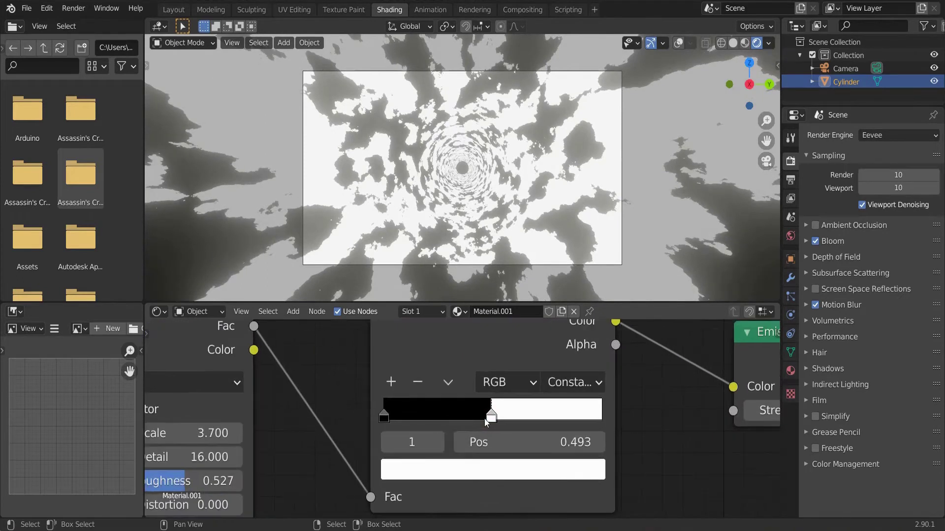
pyautogui.click(521, 472)
pyautogui.click(473, 130)
pyautogui.moveTo(474, 130); pyautogui.dragTo(468, 137)
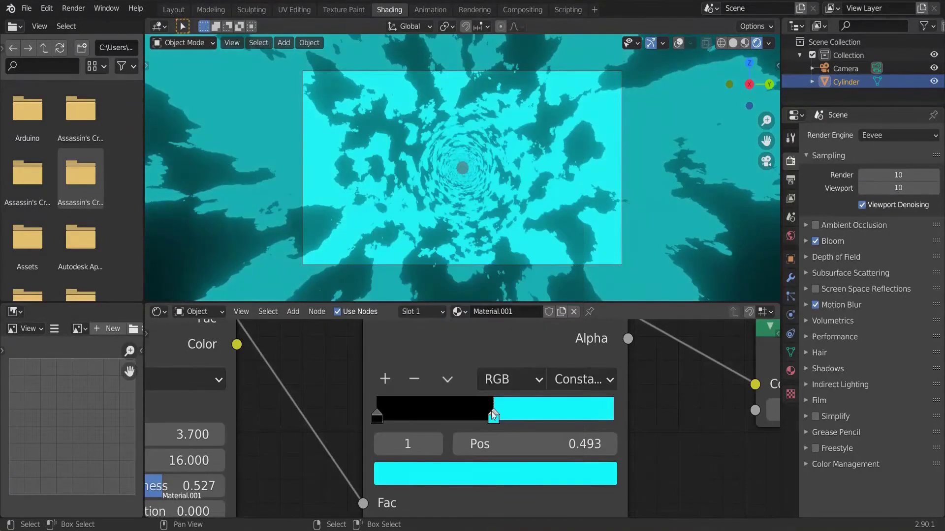
pyautogui.moveTo(493, 416); pyautogui.dragTo(509, 439)
pyautogui.click(385, 379)
# Add a full-brightness red stop to the ramp right beside the cyan stop.
pyautogui.click(486, 419)
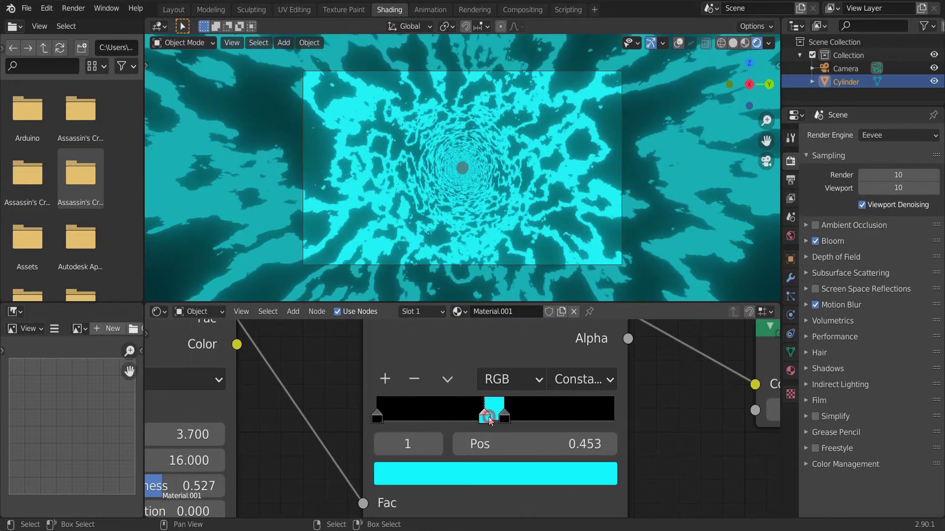
pyautogui.click(387, 379)
pyautogui.moveTo(441, 424); pyautogui.dragTo(496, 432)
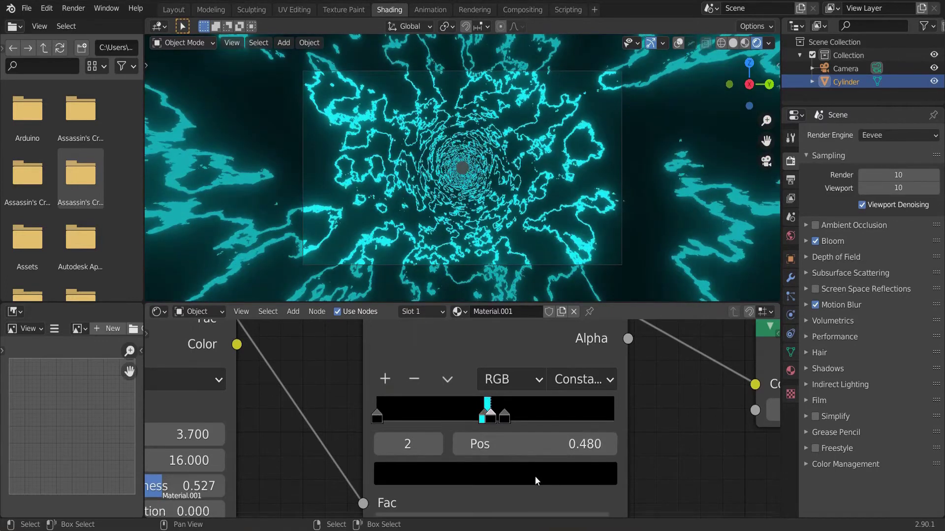
pyautogui.click(495, 473)
pyautogui.moveTo(566, 190); pyautogui.dragTo(564, 130)
pyautogui.moveTo(484, 224); pyautogui.dragTo(469, 308)
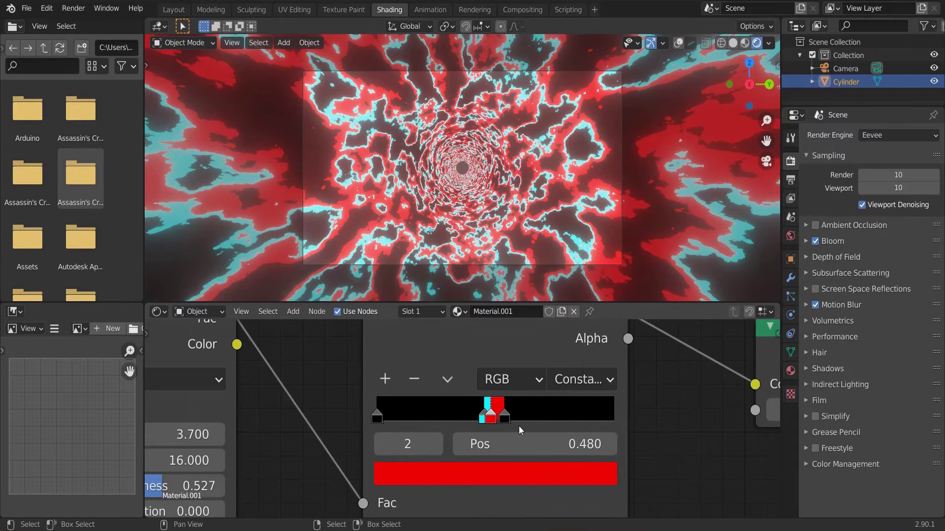
pyautogui.scroll(3, 519, 426)
pyautogui.moveTo(521, 426)
pyautogui.mouseDown()
pyautogui.moveTo(491, 419)
pyautogui.moveTo(510, 419)
pyautogui.mouseUp()
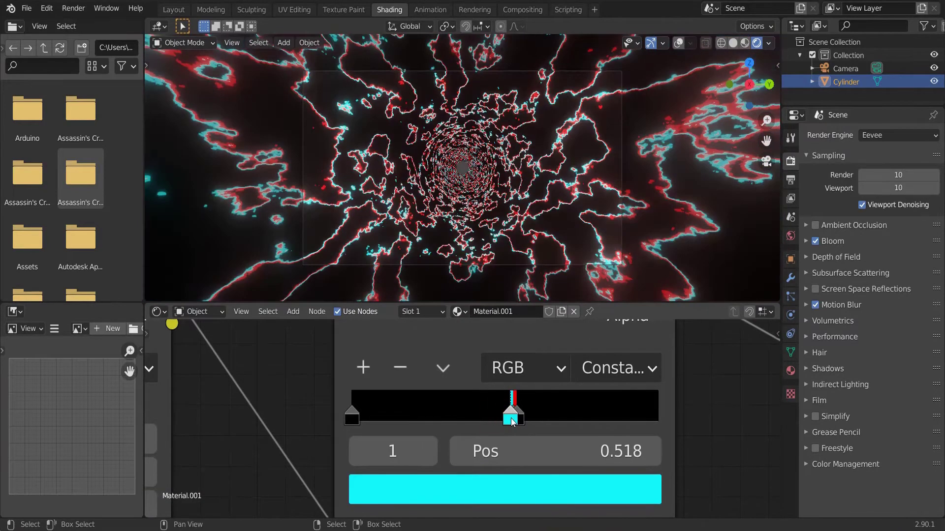
pyautogui.click(517, 419)
# Set the black stop's position to 0.5.
pyautogui.click(513, 418)
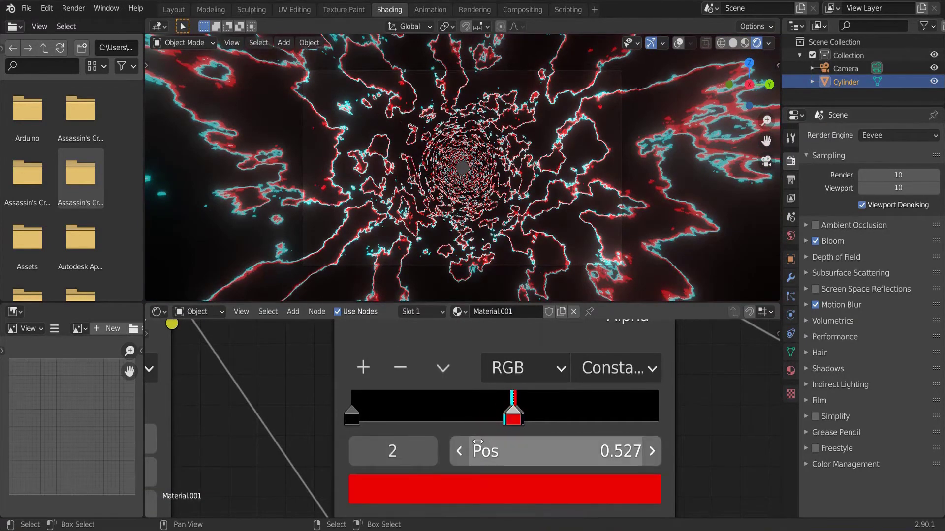
pyautogui.click(522, 421)
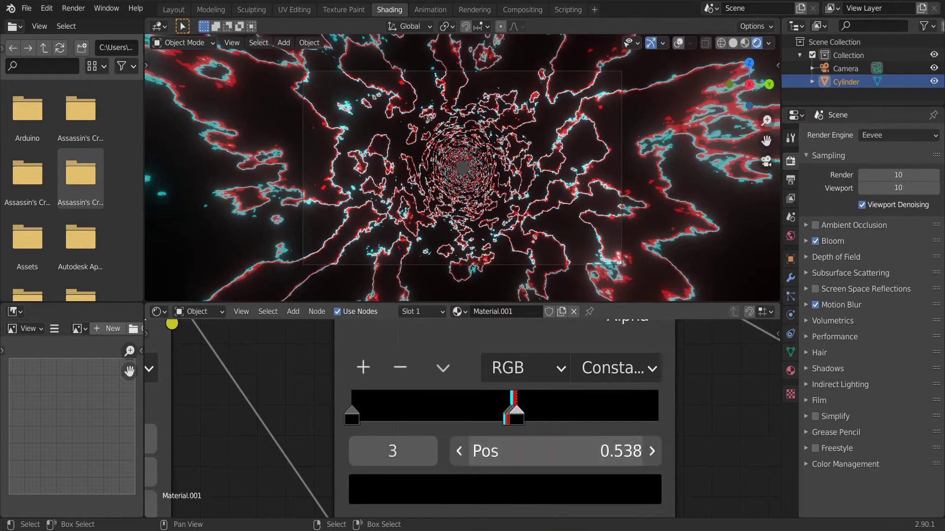
pyautogui.click(551, 443)
pyautogui.write('0.5')
pyautogui.press('Return')
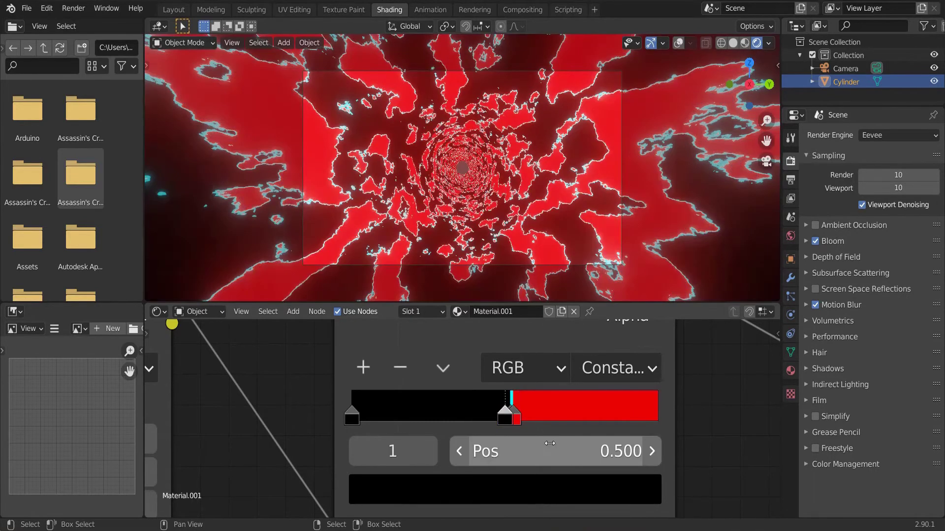
# Set the red stop's position to 0.495 and the cyan stop's to 0.49.
pyautogui.click(517, 418)
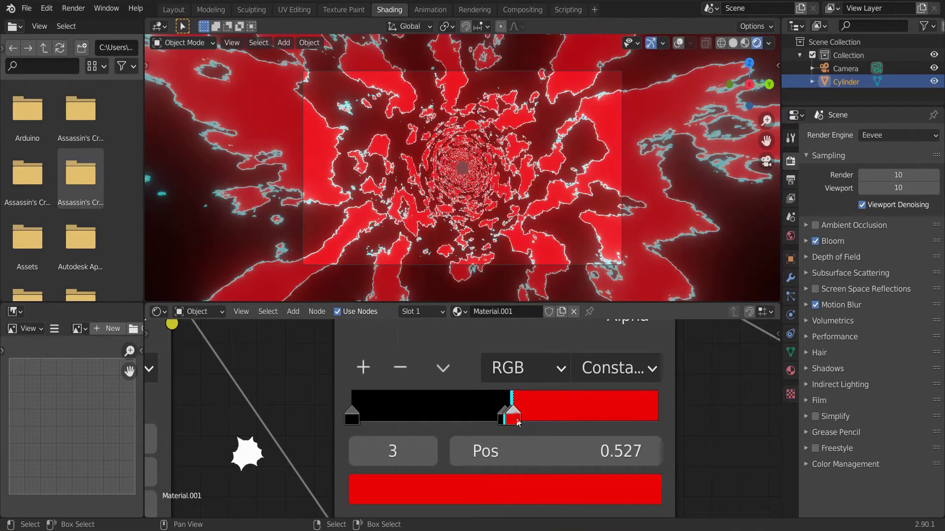
pyautogui.click(534, 446)
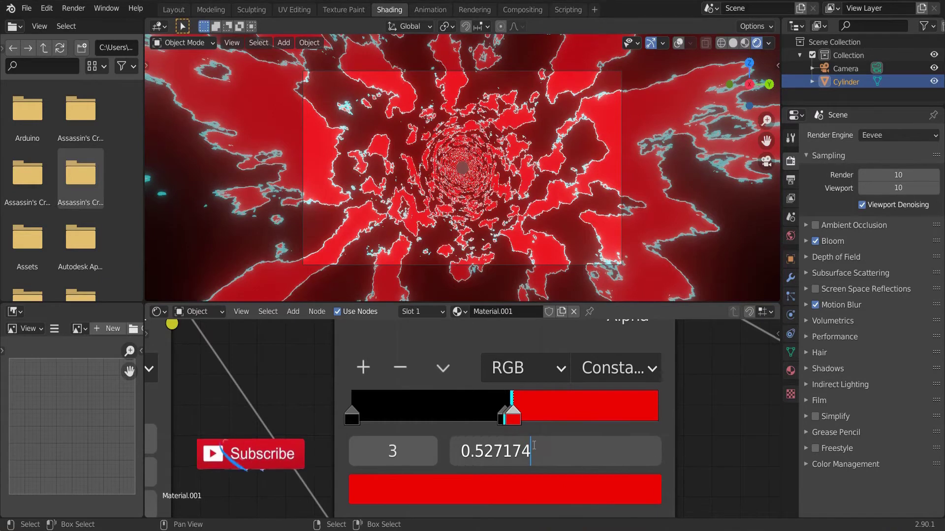
pyautogui.press('BackSpace')
pyautogui.write('.495')
pyautogui.press('Return')
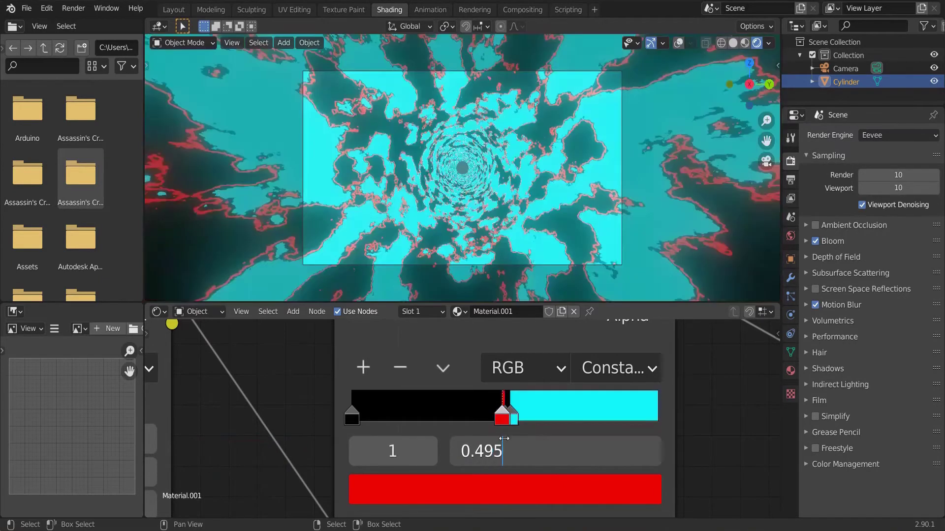
pyautogui.click(512, 419)
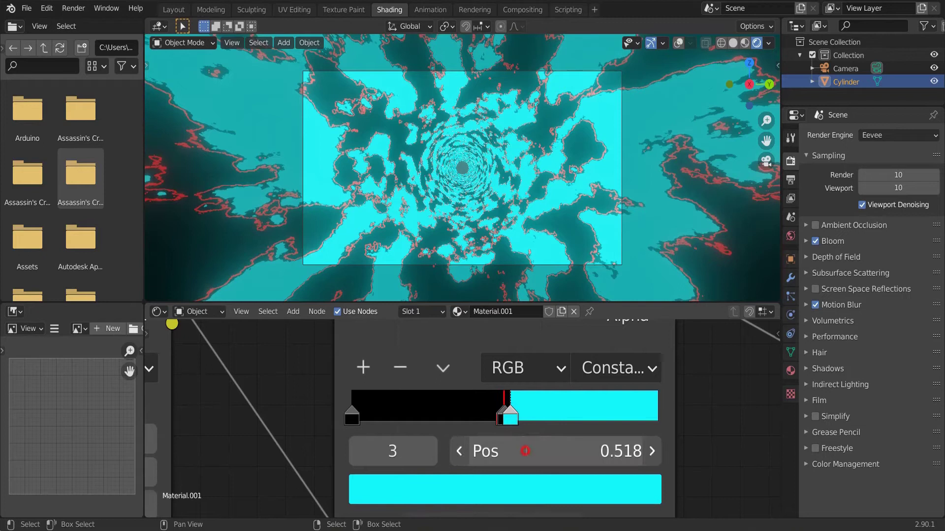
pyautogui.click(527, 450)
pyautogui.write('.49')
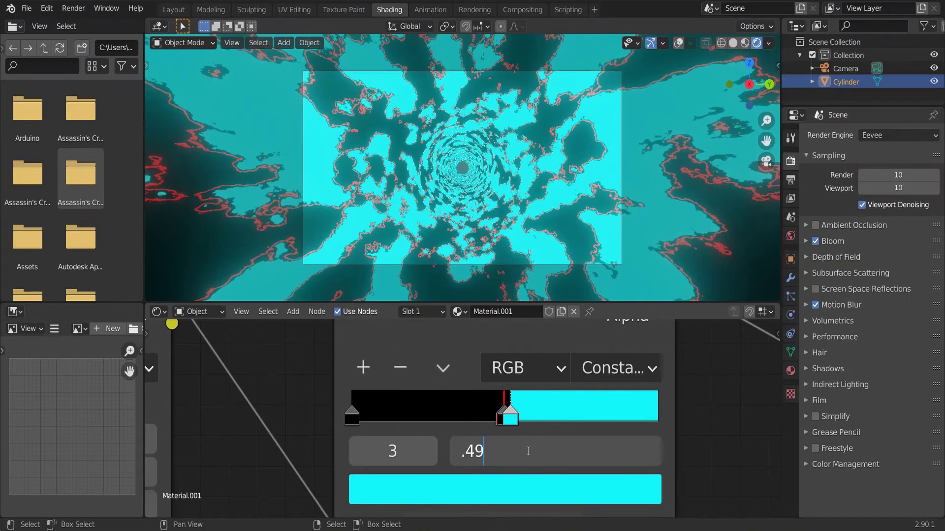
pyautogui.press('Return')
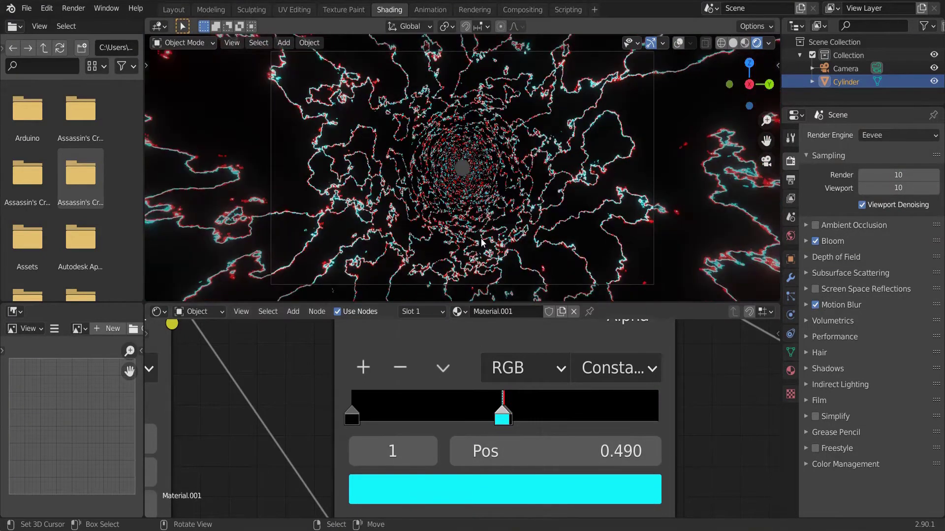
# Lower the Noise Texture Scale to 0.830 to enlarge the noise pattern.
pyautogui.scroll(1, 482, 241)
pyautogui.moveTo(252, 422); pyautogui.dragTo(461, 438, button='middle')
pyautogui.moveTo(457, 438); pyautogui.dragTo(316, 438)
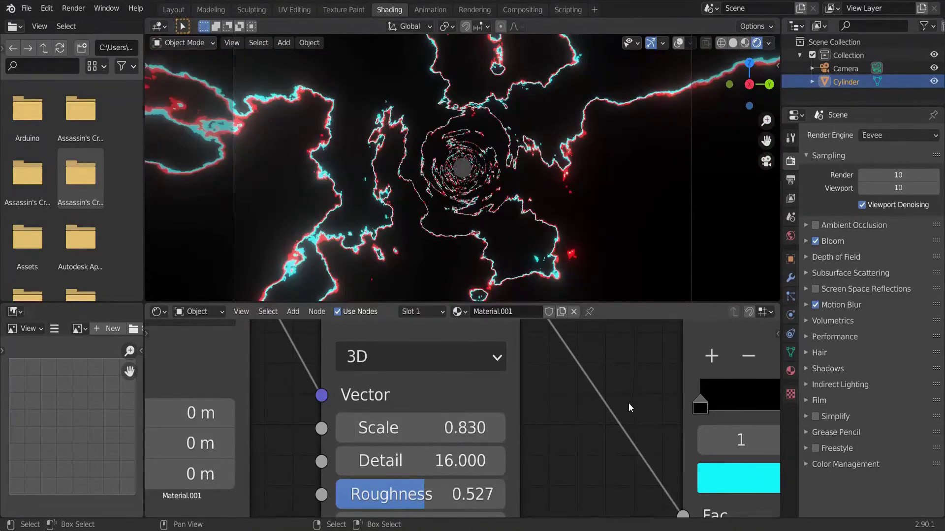
# Recolour the ColorRamp stops: the red stop to pink and the cyan stop to medium blue.
pyautogui.moveTo(628, 403); pyautogui.dragTo(413, 395, button='middle')
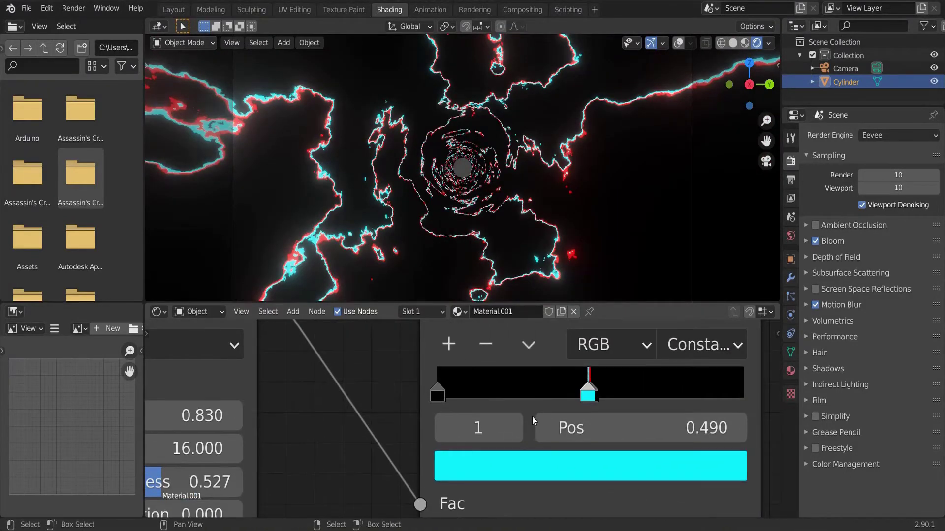
pyautogui.click(514, 427)
pyautogui.click(545, 471)
pyautogui.click(599, 215)
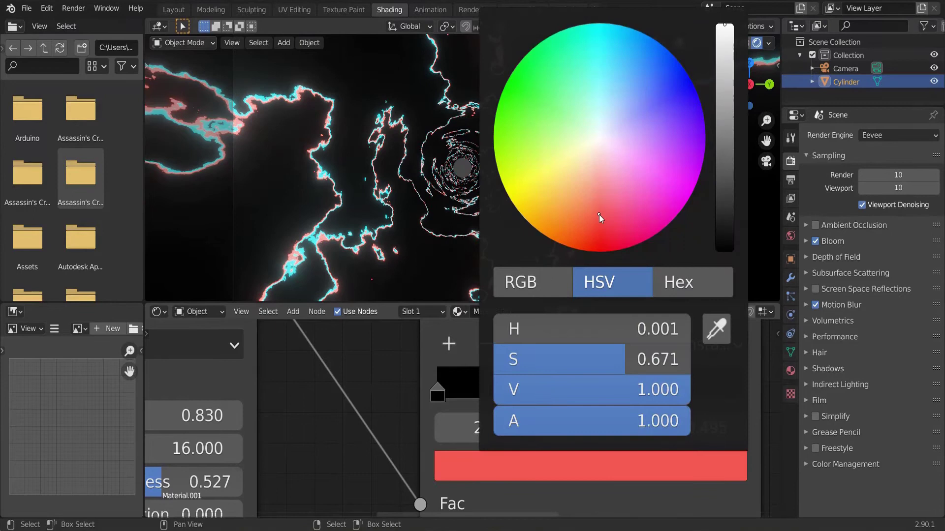
pyautogui.moveTo(598, 214); pyautogui.dragTo(605, 210)
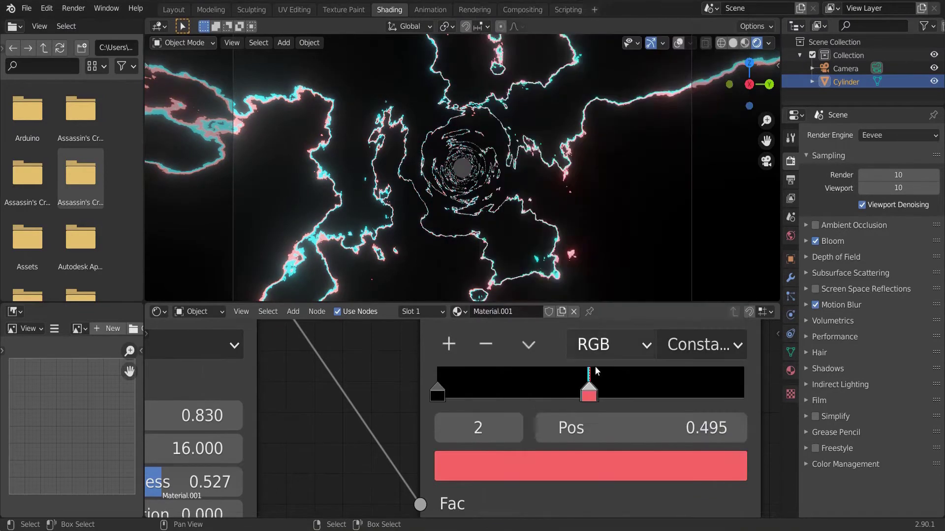
pyautogui.click(443, 427)
pyautogui.click(498, 463)
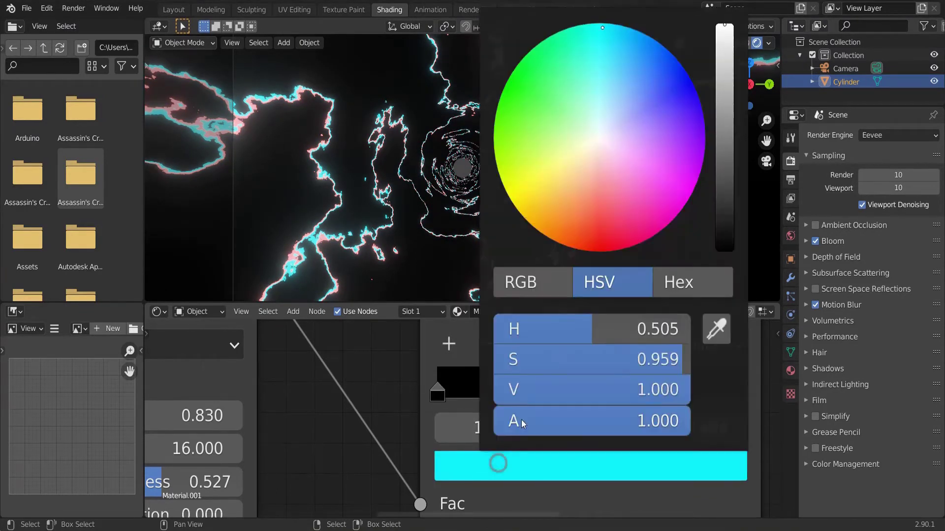
pyautogui.click(658, 58)
pyautogui.click(631, 46)
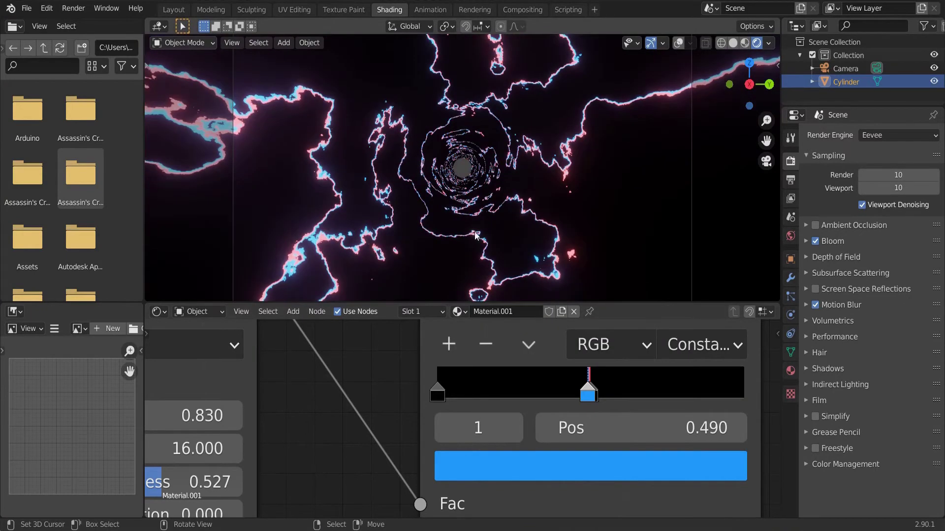
pyautogui.scroll(-3, 542, 183)
# Duplicate the tunnel cylinder and place the copy end to end along X.
pyautogui.moveTo(543, 182); pyautogui.dragTo(583, 116, button='middle')
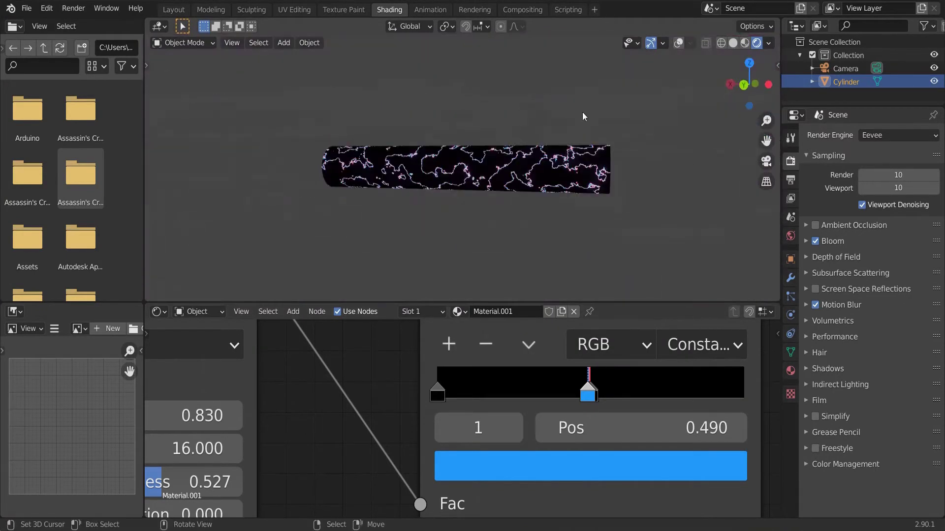
pyautogui.click(678, 43)
pyautogui.moveTo(570, 167); pyautogui.dragTo(578, 186, button='middle')
pyautogui.scroll(-2, 578, 185)
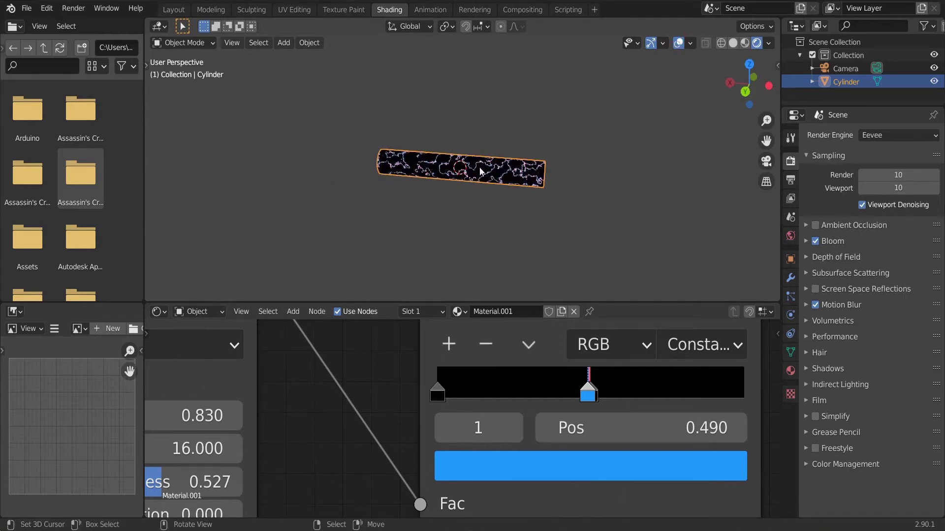
pyautogui.hotkey('shift', 'd')
pyautogui.press('x')
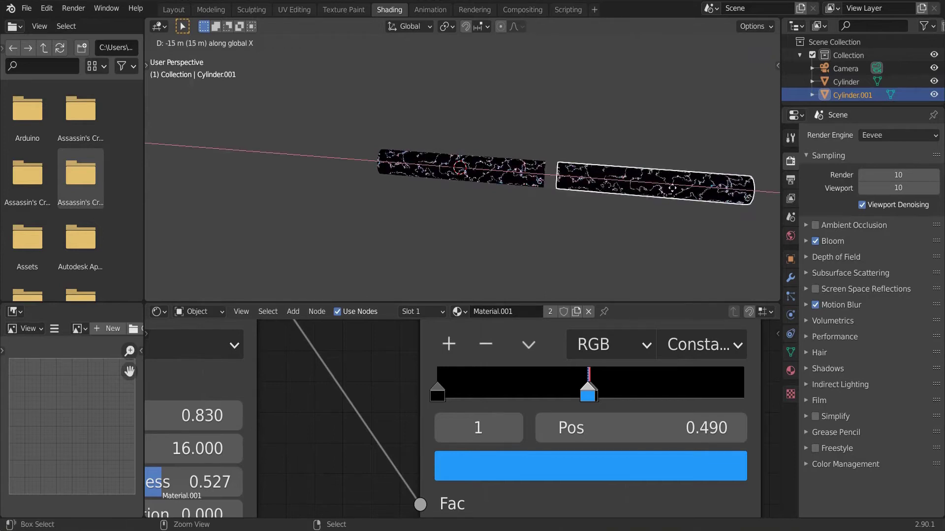
pyautogui.click(669, 188)
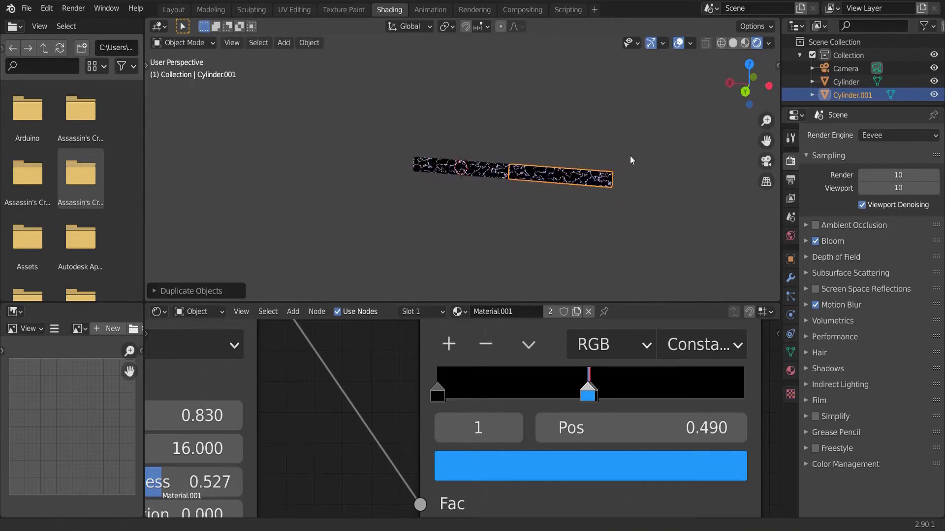
# Repeat the duplicate twice with Shift+R, adding two more tunnel segments at the same spacing.
pyautogui.scroll(-2, 592, 172)
pyautogui.hotkey('shift', 'r')
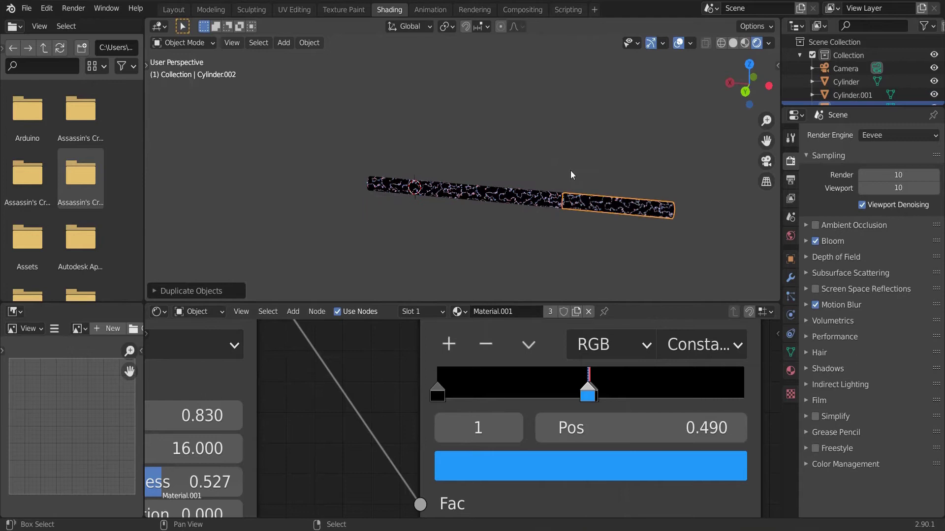
pyautogui.hotkey('shift', 'r')
# View the four-segment tunnel through the scene camera with viewport overlays hidden.
pyautogui.moveTo(568, 169); pyautogui.dragTo(678, 144, button='middle')
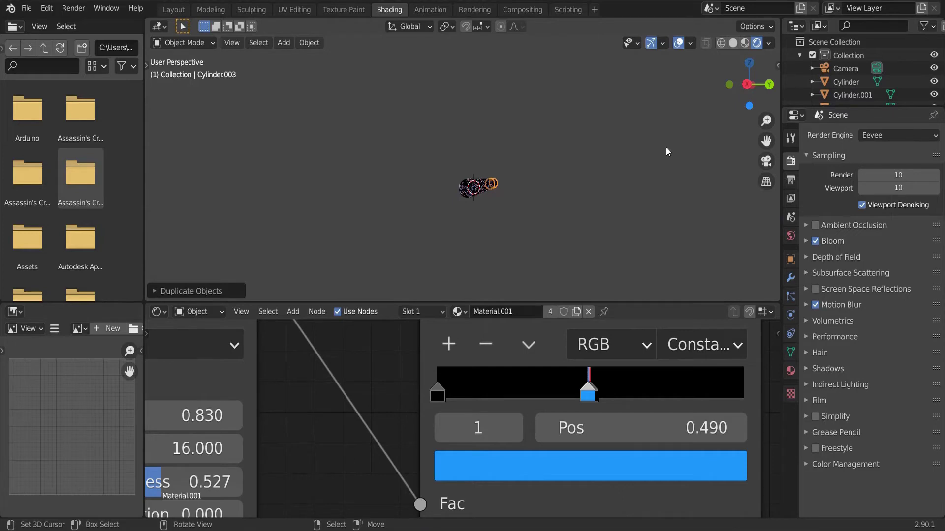
pyautogui.press('KP_0')
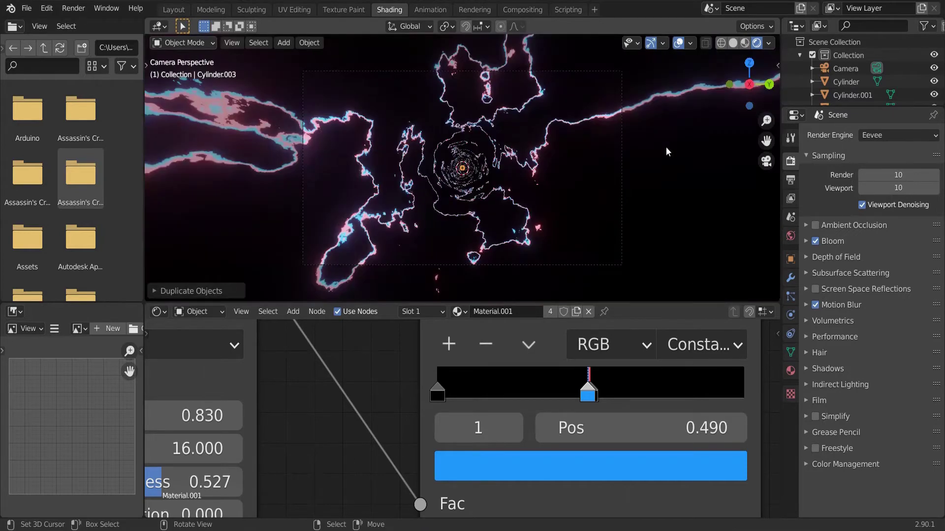
pyautogui.click(678, 44)
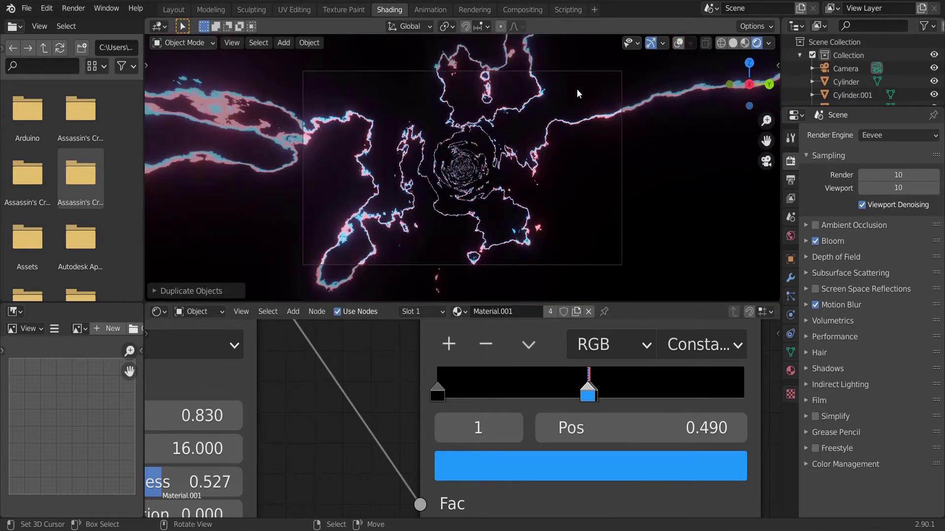
# In the Layout workspace, add a mesh cube at the origin.
pyautogui.click(173, 9)
pyautogui.moveTo(434, 213)
pyautogui.mouseDown(button='middle')
pyautogui.moveTo(436, 232)
pyautogui.moveTo(372, 238)
pyautogui.moveTo(420, 210)
pyautogui.mouseUp(button='middle')
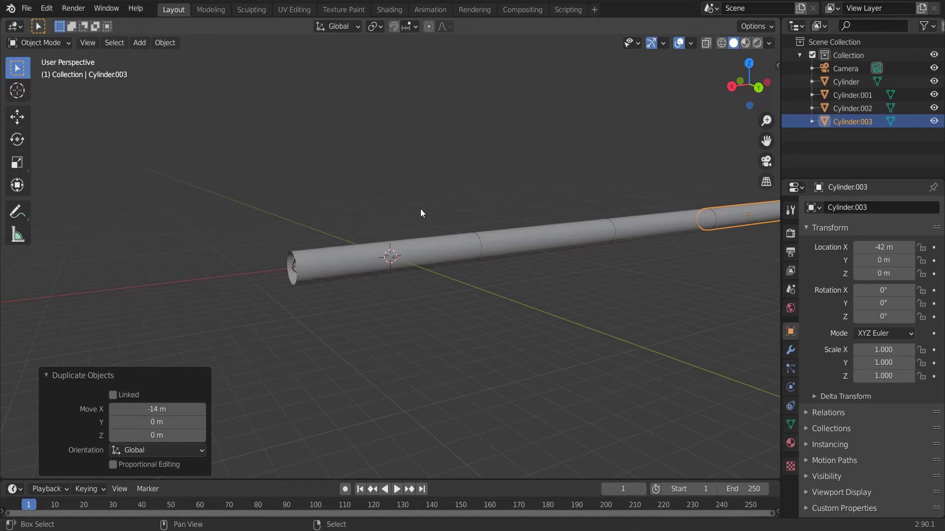
pyautogui.hotkey('shift', 'a')
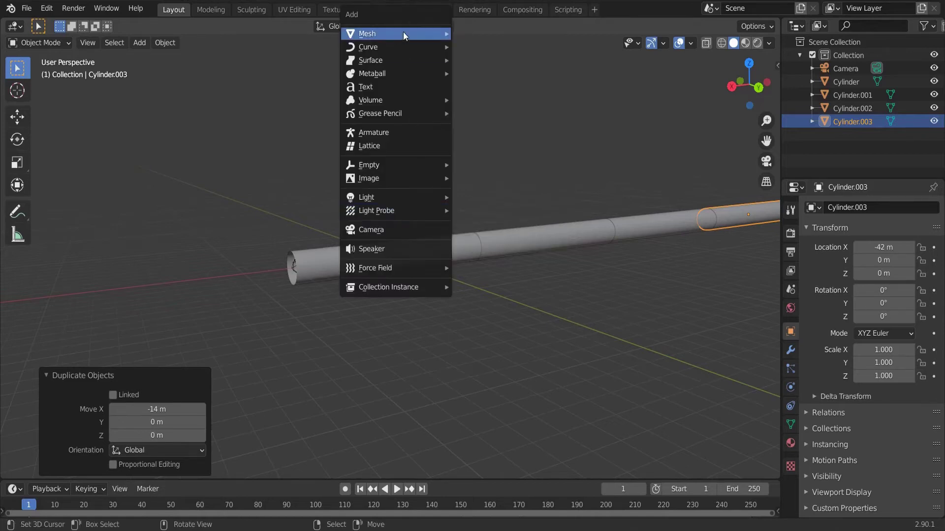
pyautogui.moveTo(403, 32)
pyautogui.click(468, 44)
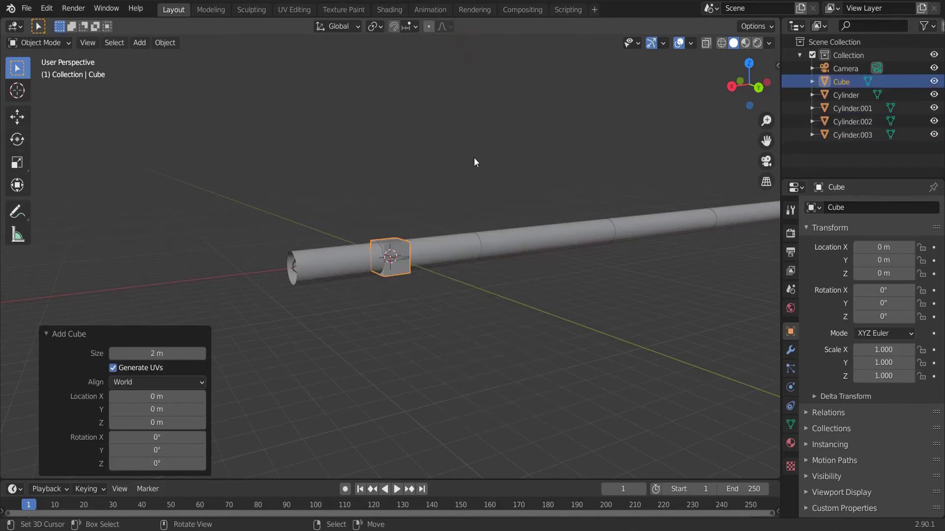
# Scale the cube uniformly to 59.489 so it encloses the whole tunnel.
pyautogui.moveTo(476, 182); pyautogui.dragTo(483, 246, button='middle')
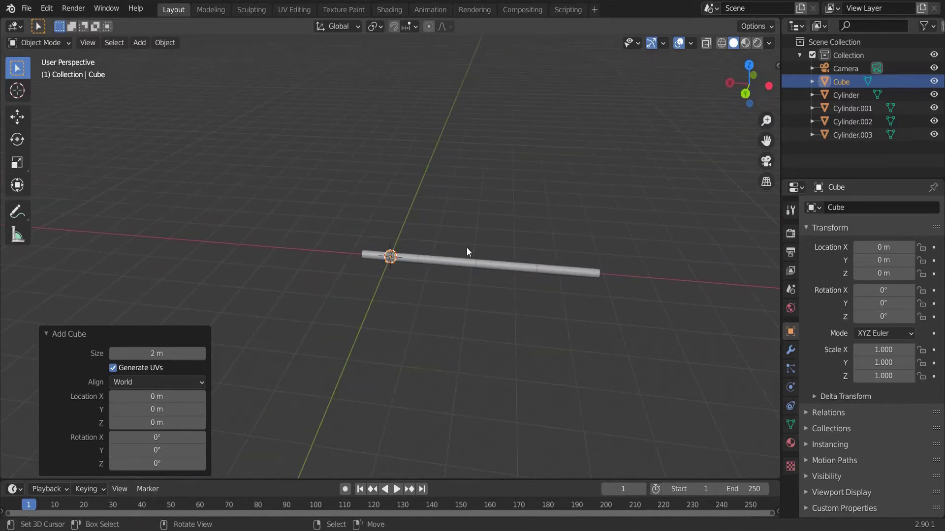
pyautogui.press('s')
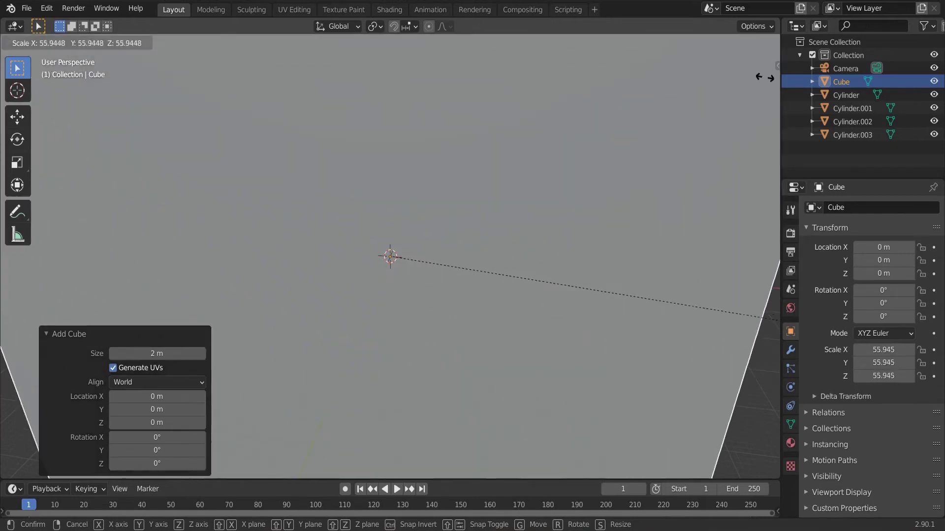
pyautogui.click(255, 130)
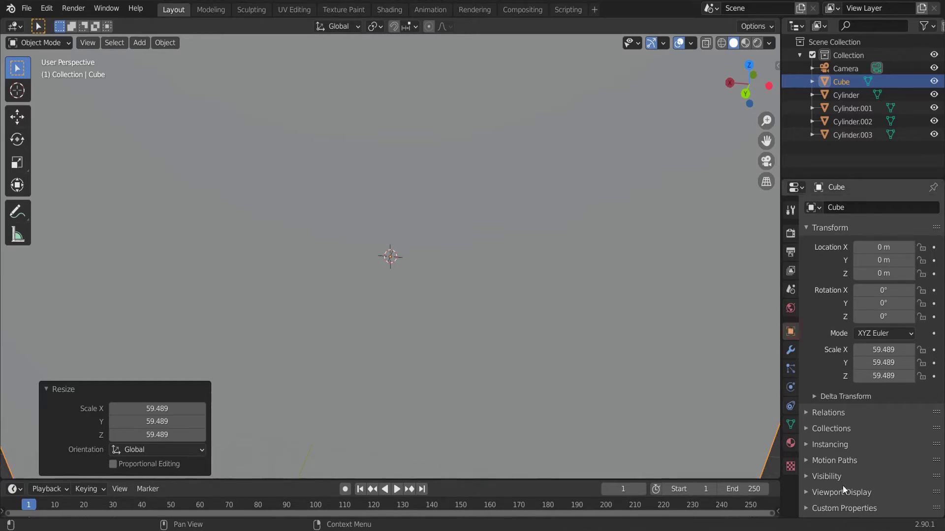
# Set the cube's Viewport Display to show it as Wire.
pyautogui.click(808, 494)
pyautogui.scroll(-5, 836, 485)
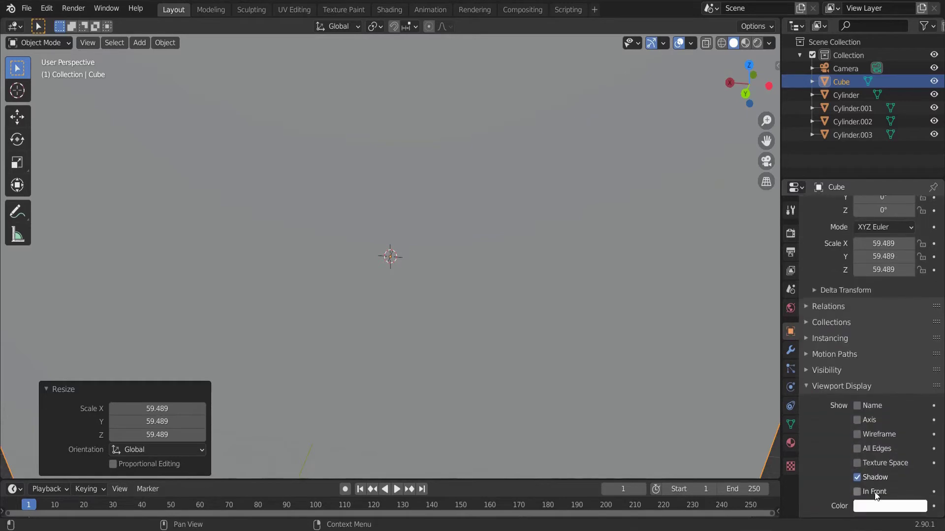
pyautogui.click(874, 475)
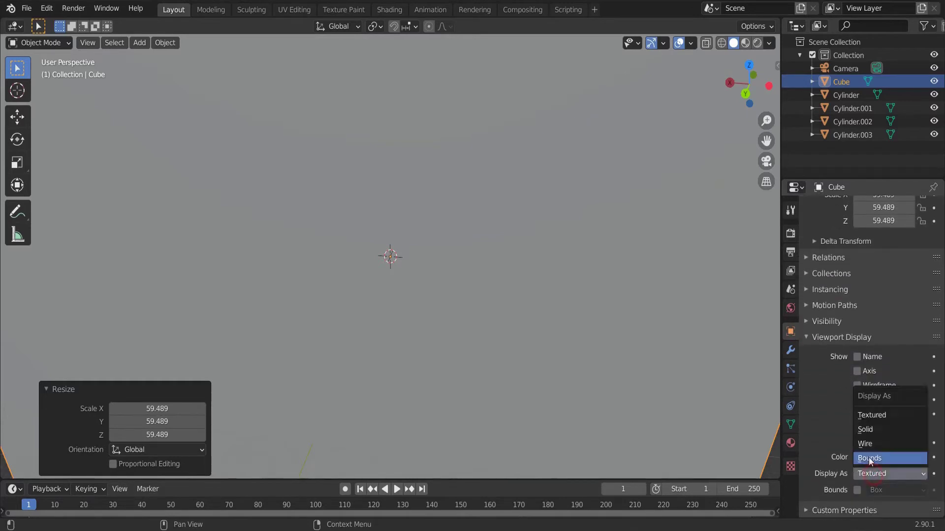
pyautogui.click(865, 444)
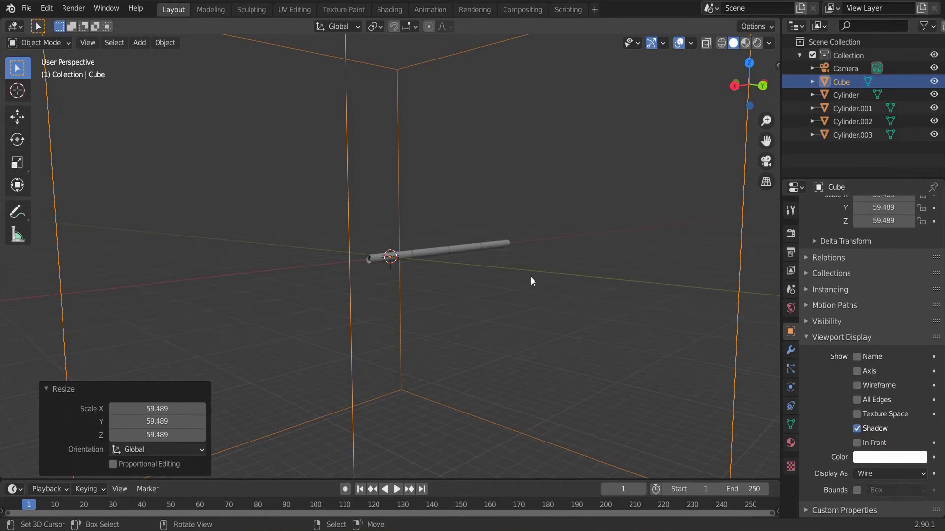
# Give the cube a new Material.002 and view the rendered scene through the camera.
pyautogui.click(790, 444)
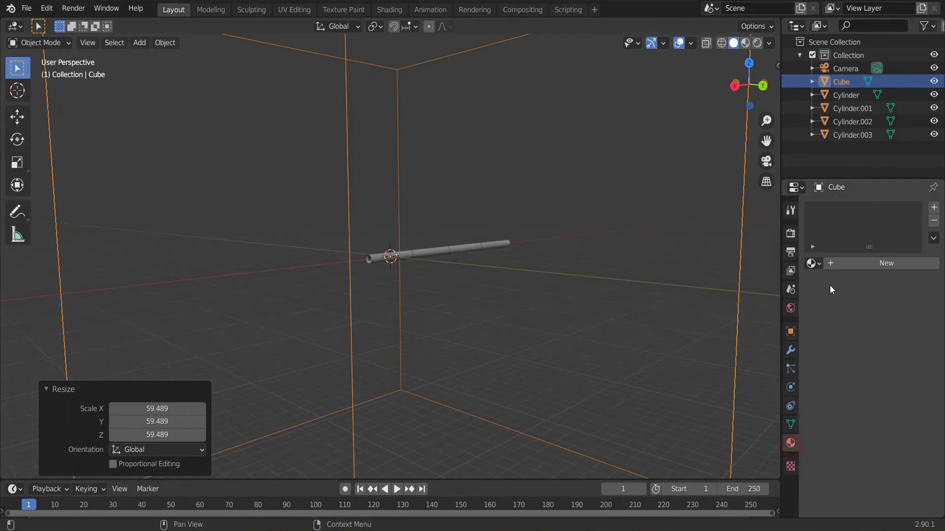
pyautogui.click(838, 262)
pyautogui.press('KP_0')
pyautogui.press('z')
pyautogui.press('8')
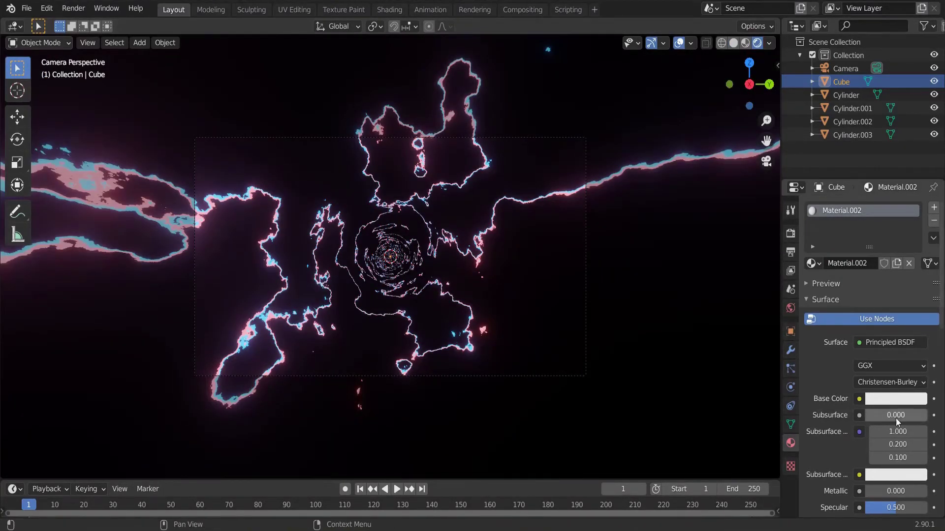
# Remove Material.002's surface shader and add a Principled Volume at density 0.730.
pyautogui.click(913, 343)
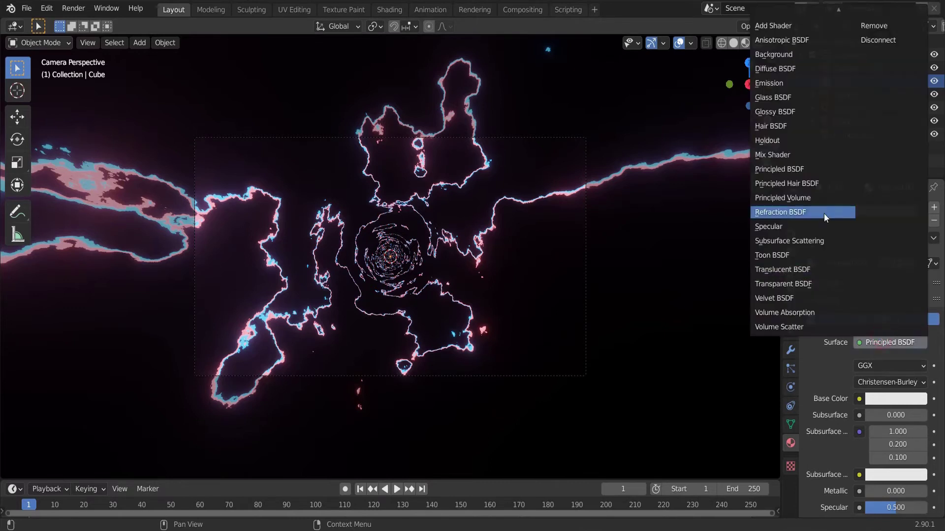
pyautogui.click(879, 26)
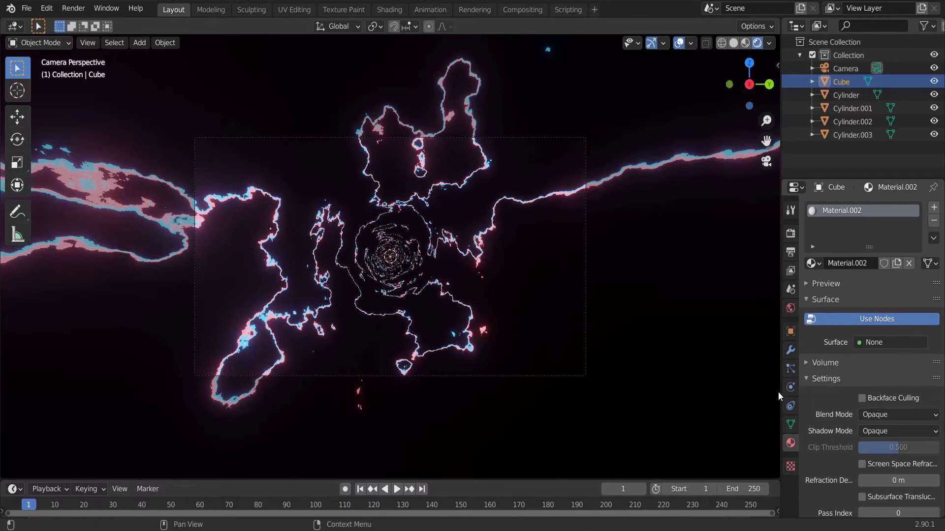
pyautogui.click(819, 363)
pyautogui.click(869, 382)
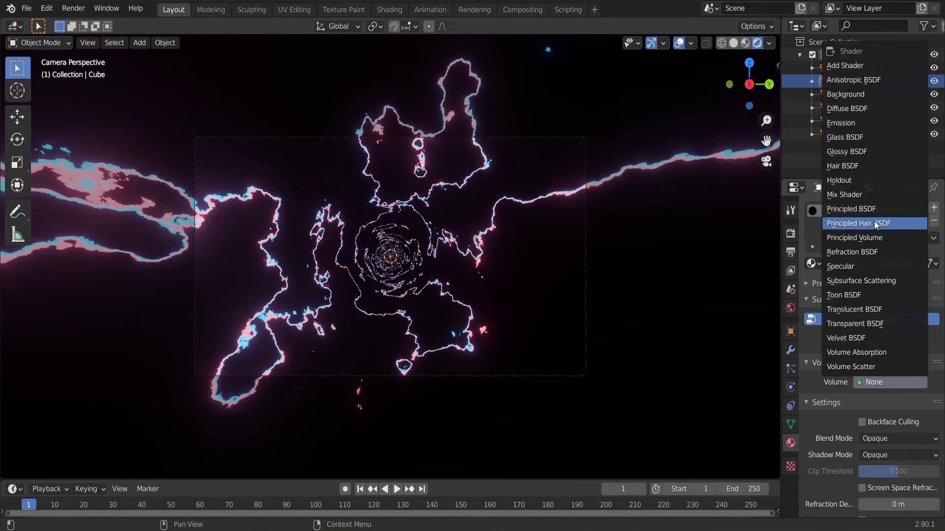
pyautogui.click(872, 237)
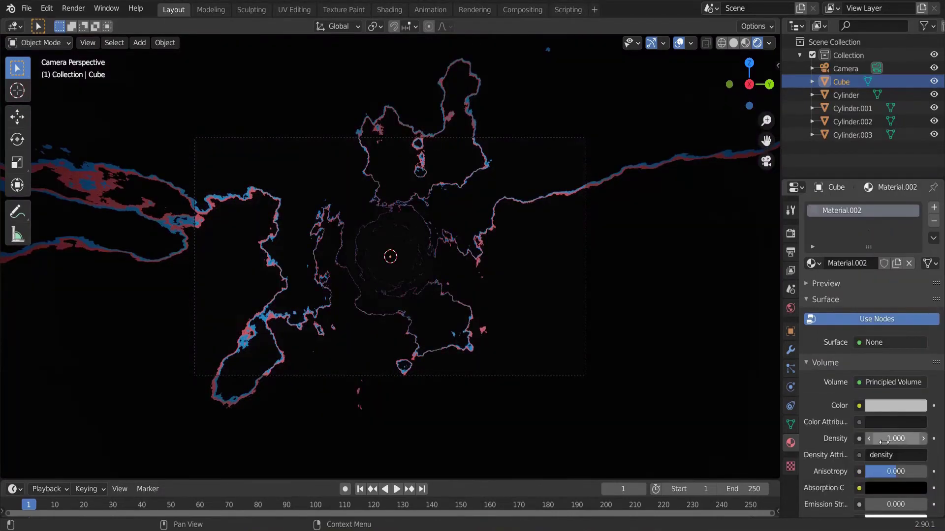
pyautogui.moveTo(889, 440)
pyautogui.mouseDown()
pyautogui.moveTo(866, 441)
pyautogui.moveTo(892, 432)
pyautogui.mouseUp()
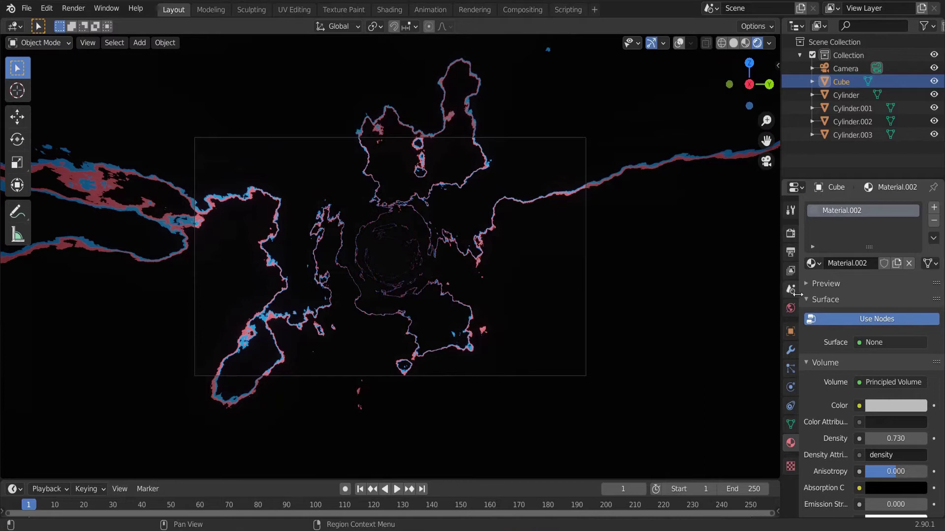
# Set the tunnel cylinder's Emission Strength to 60.
pyautogui.click(659, 212)
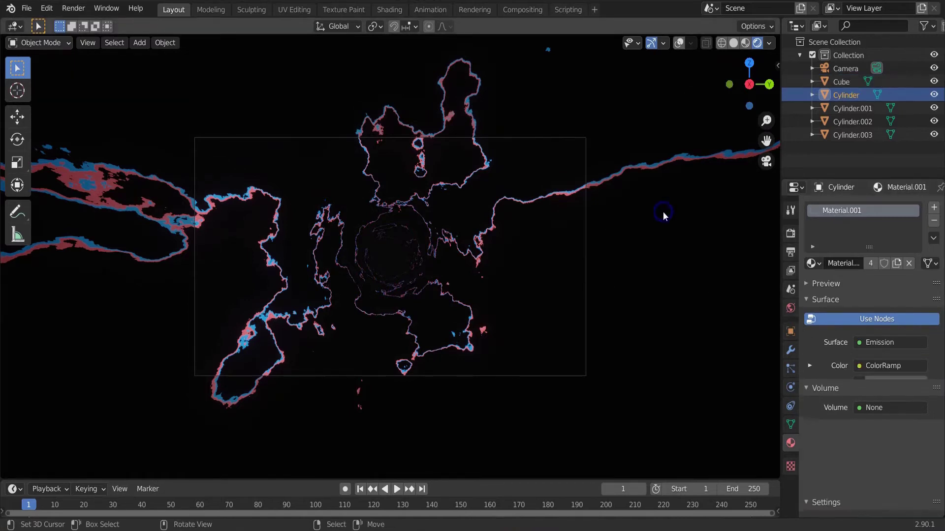
pyautogui.moveTo(896, 382); pyautogui.dragTo(928, 382)
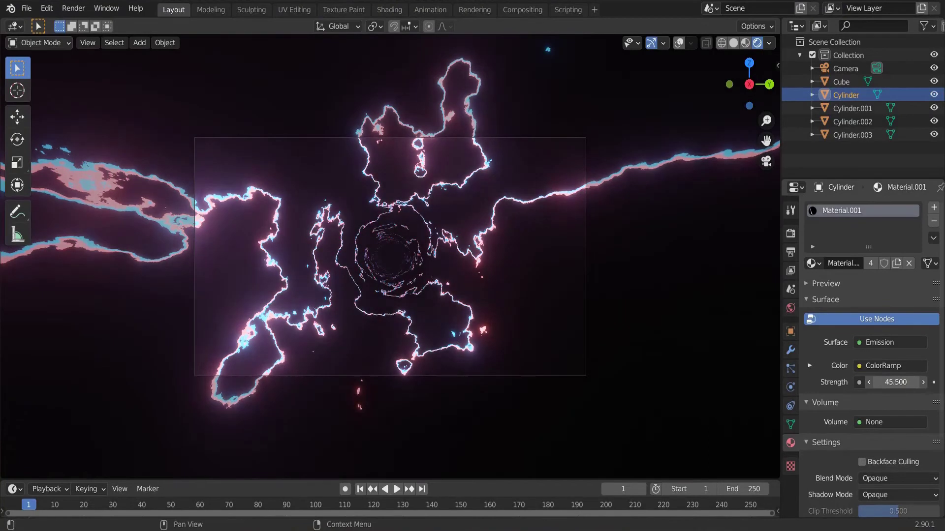
pyautogui.click(892, 382)
pyautogui.write('45.5')
pyautogui.press('BackSpace')
pyautogui.press('BackSpace')
pyautogui.press('BackSpace')
pyautogui.press('BackSpace')
pyautogui.write('60')
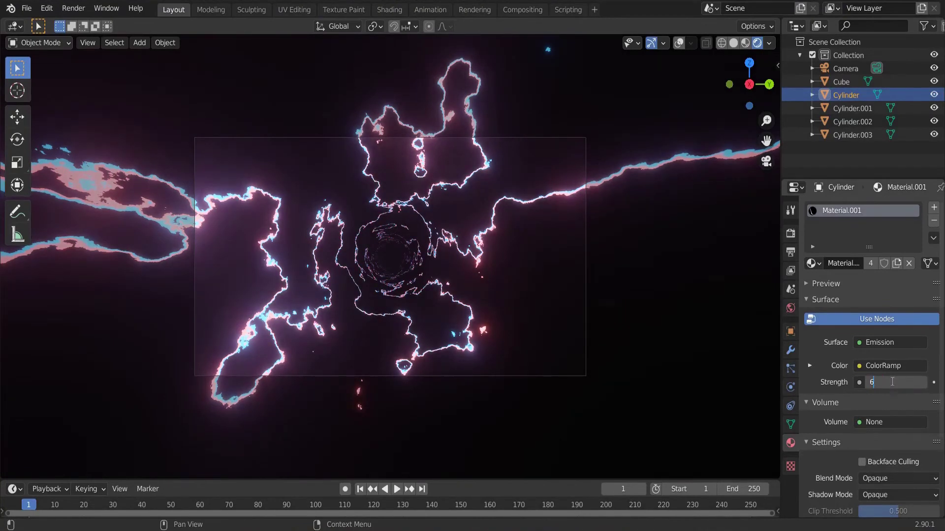
pyautogui.press('Return')
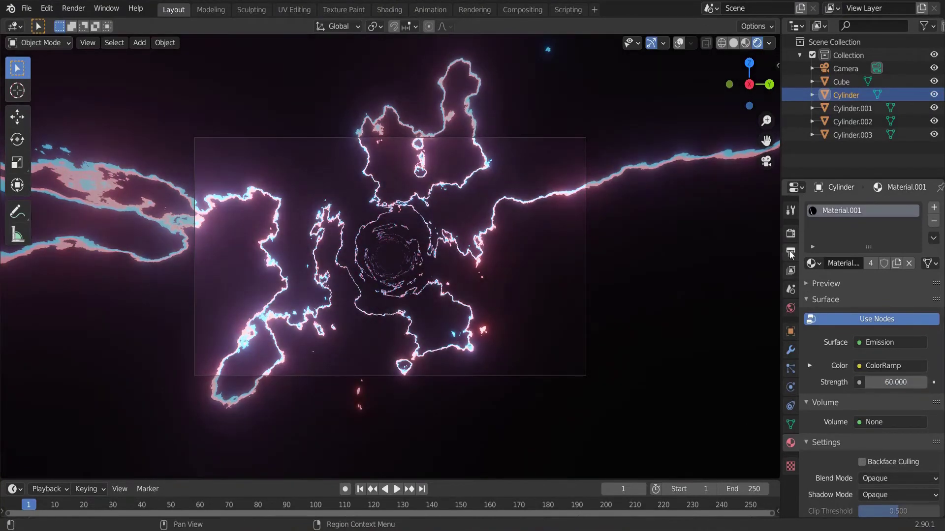
# Lower the Eevee Bloom Intensity to 0.025 and enlarge the timeline area.
pyautogui.click(790, 233)
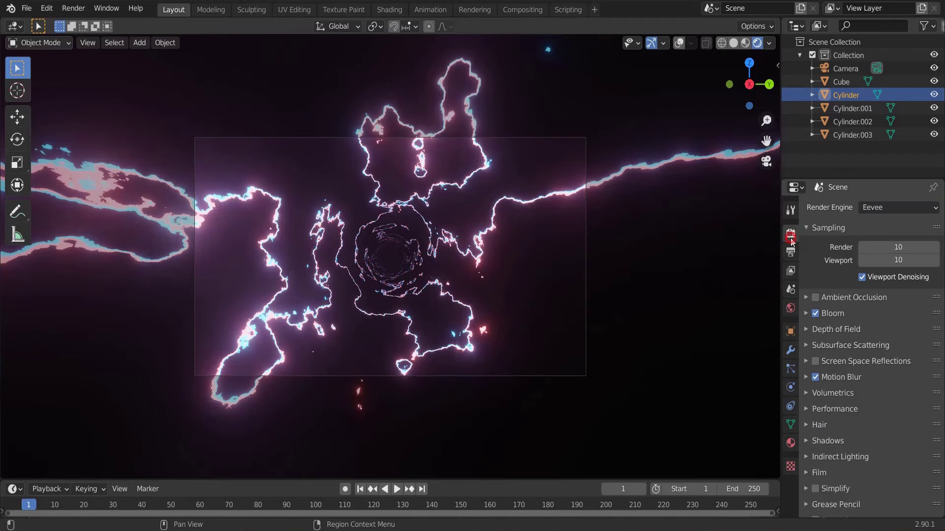
pyautogui.click(807, 314)
pyautogui.moveTo(889, 389); pyautogui.dragTo(872, 390)
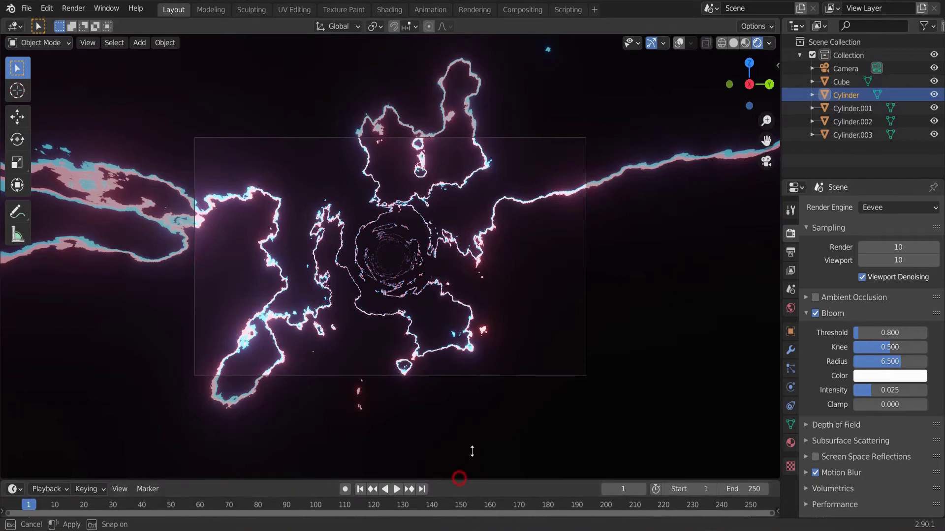
pyautogui.moveTo(467, 480); pyautogui.dragTo(487, 416)
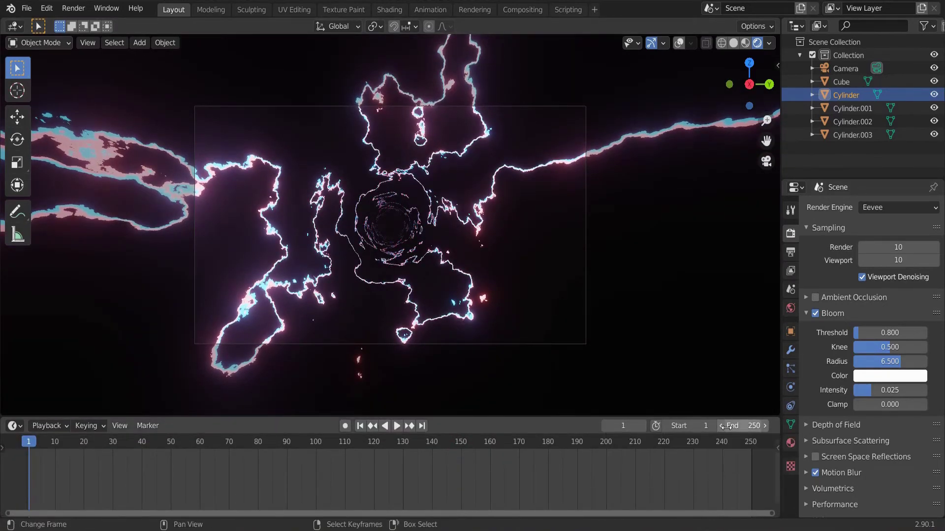
# Set the animation End frame to 168 by entering 24*7.
pyautogui.click(743, 426)
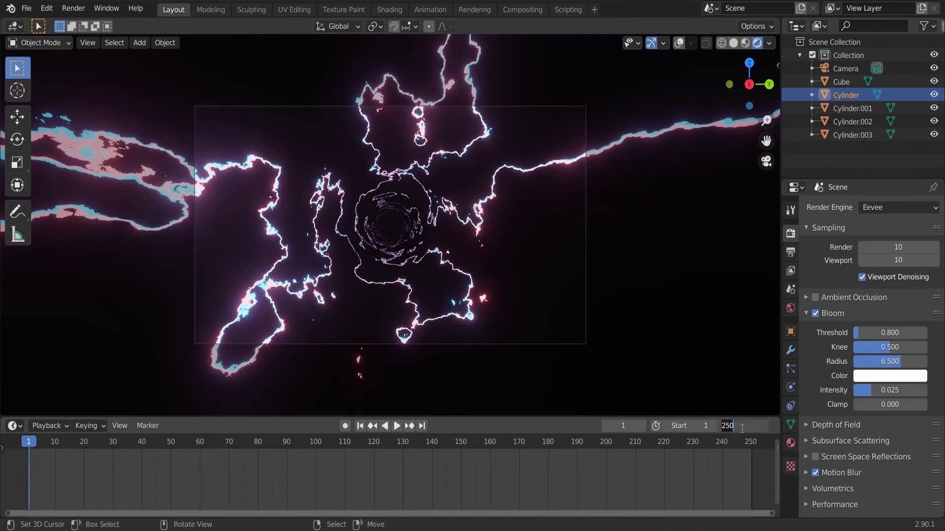
pyautogui.write('24*7')
pyautogui.press('Return')
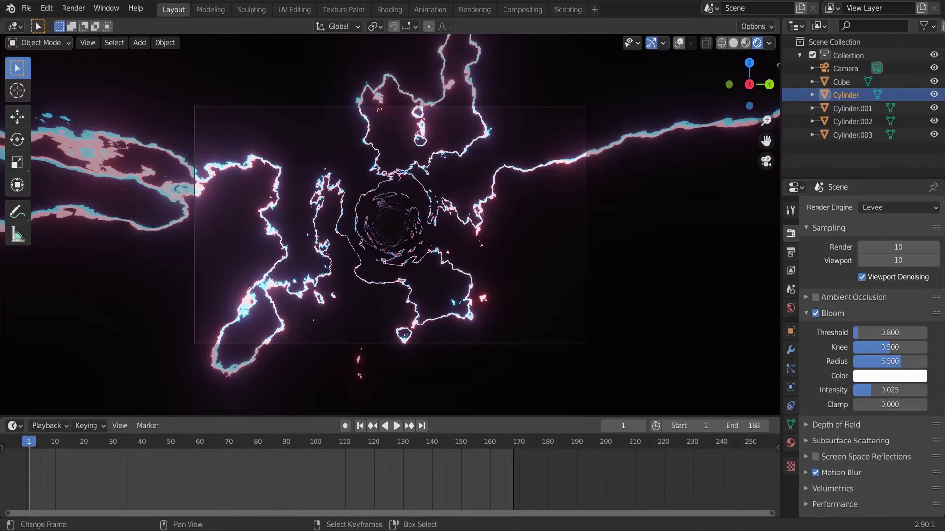
pyautogui.press('KP_0')
# Show the tunnel as wireframe with overlays on, viewed from behind.
pyautogui.press('z')
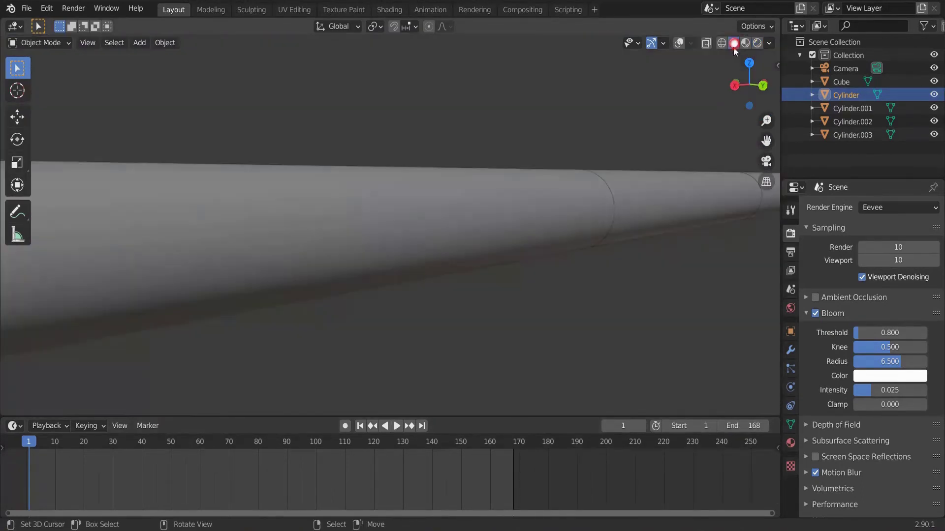
pyautogui.moveTo(492, 158)
pyautogui.mouseDown(button='middle')
pyautogui.moveTo(518, 166)
pyautogui.moveTo(667, 159)
pyautogui.mouseUp(button='middle')
pyautogui.scroll(-3, 668, 159)
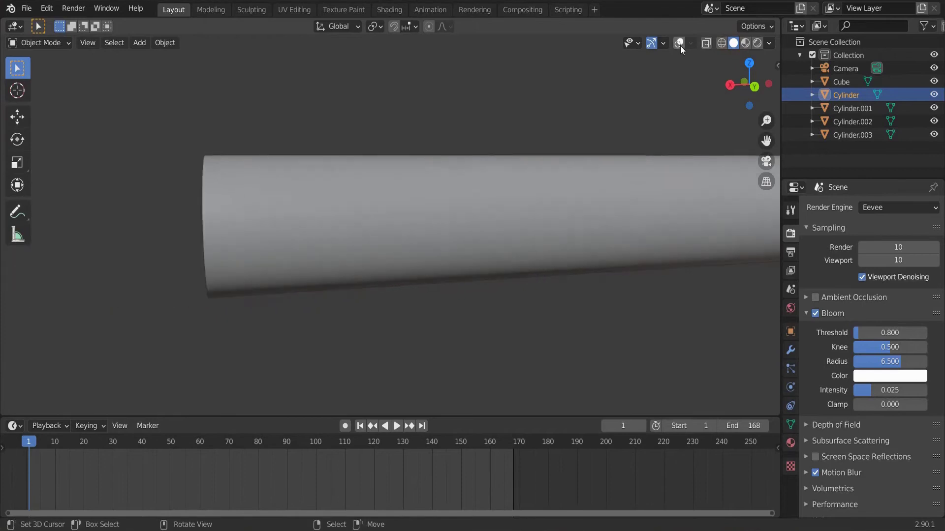
pyautogui.click(679, 44)
pyautogui.click(721, 45)
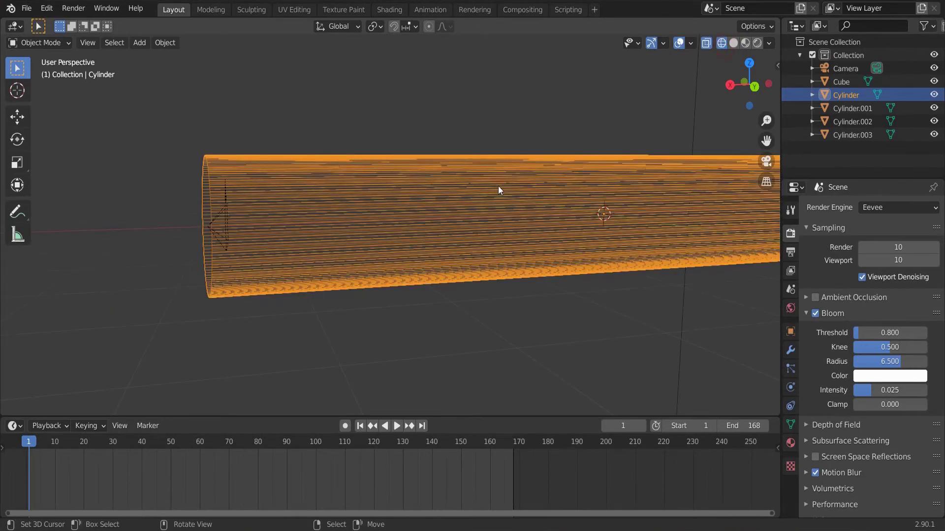
pyautogui.moveTo(498, 189); pyautogui.dragTo(758, 74, button='middle')
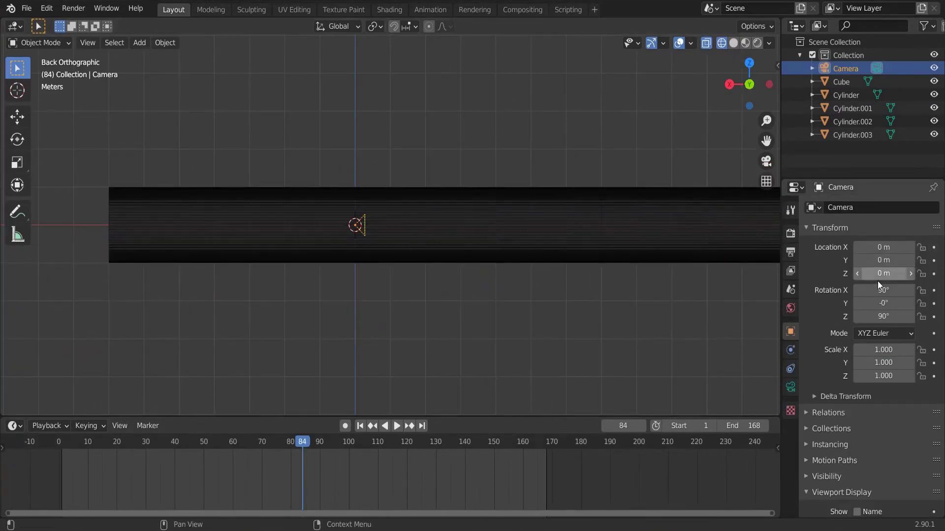
# Move the camera to Location X 7 m and return the playhead to frame 1.
pyautogui.moveTo(879, 247); pyautogui.dragTo(920, 247)
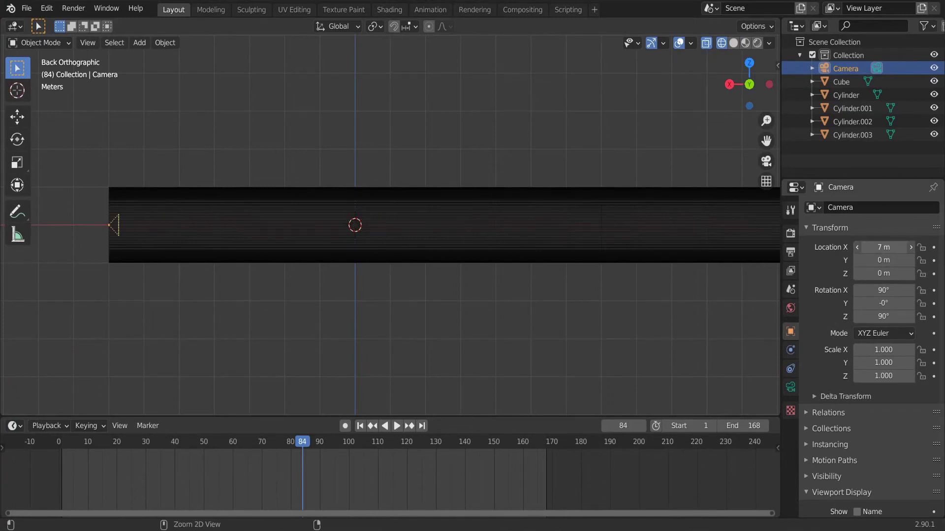
pyautogui.press('space')
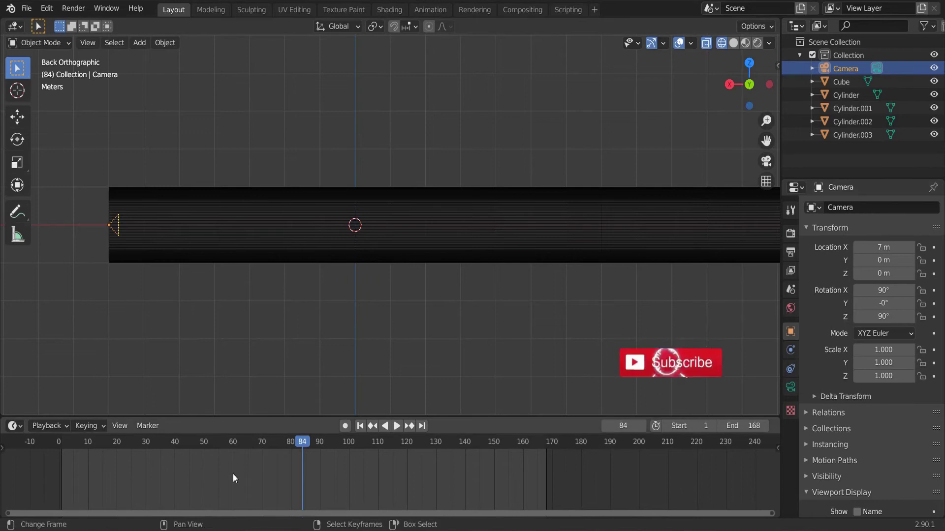
pyautogui.moveTo(233, 473); pyautogui.dragTo(71, 469)
pyautogui.press('Escape')
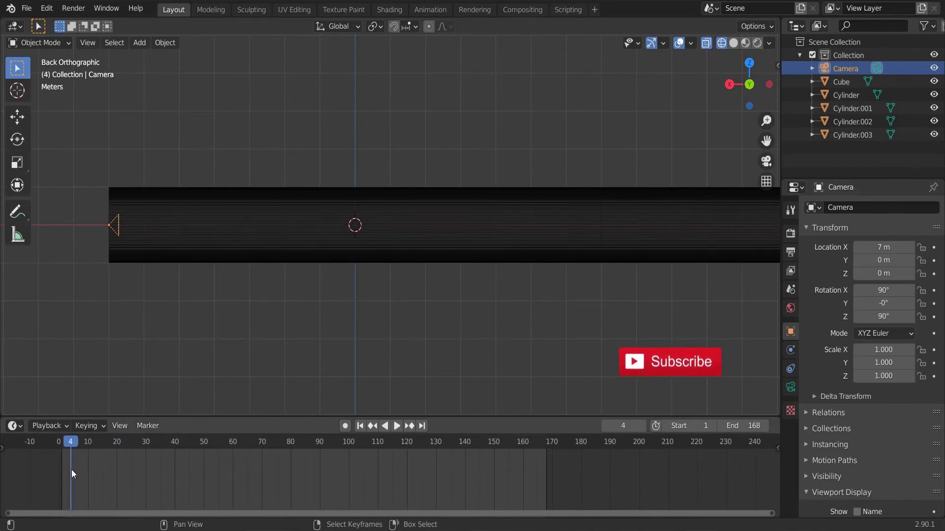
# Keyframe camera Location X at 7 m on frame 1 and -7 m on frame 168.
pyautogui.click(934, 247)
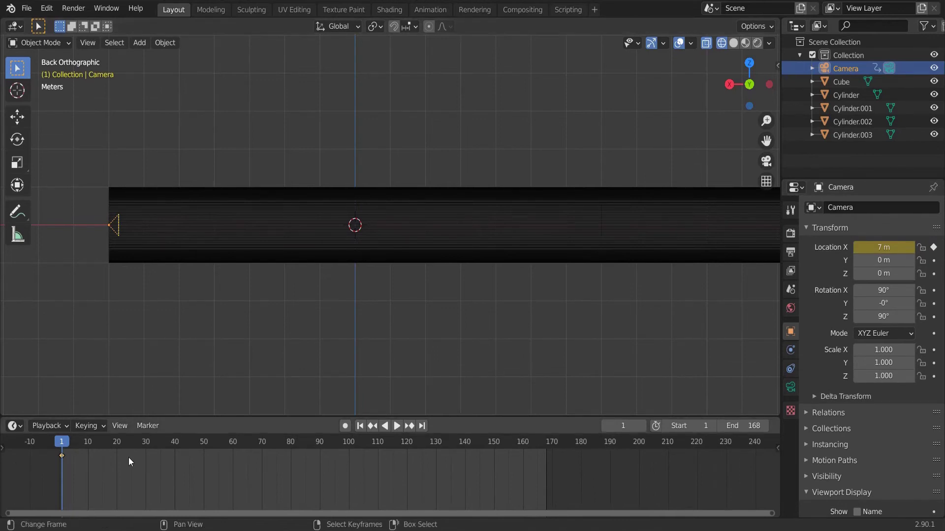
pyautogui.moveTo(87, 451); pyautogui.dragTo(532, 481)
pyautogui.hotkey('shift', 'Right')
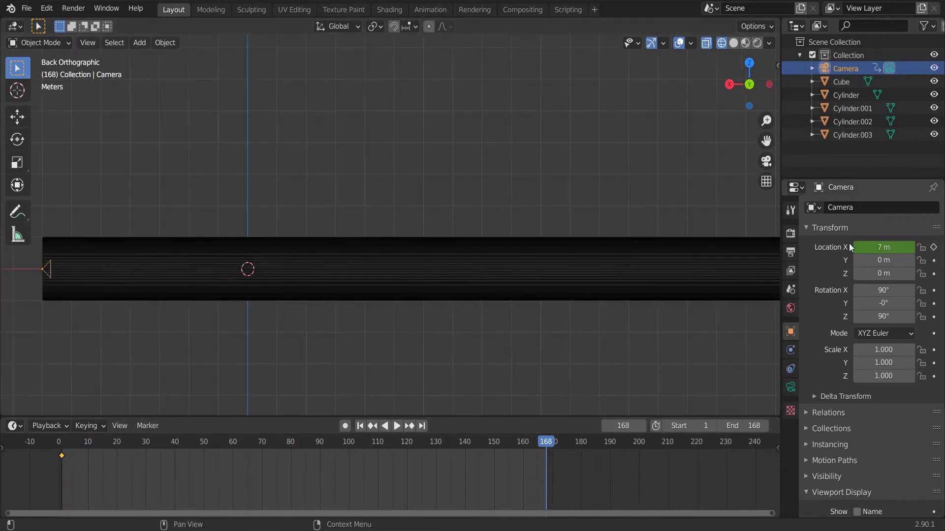
pyautogui.moveTo(883, 247); pyautogui.dragTo(856, 247)
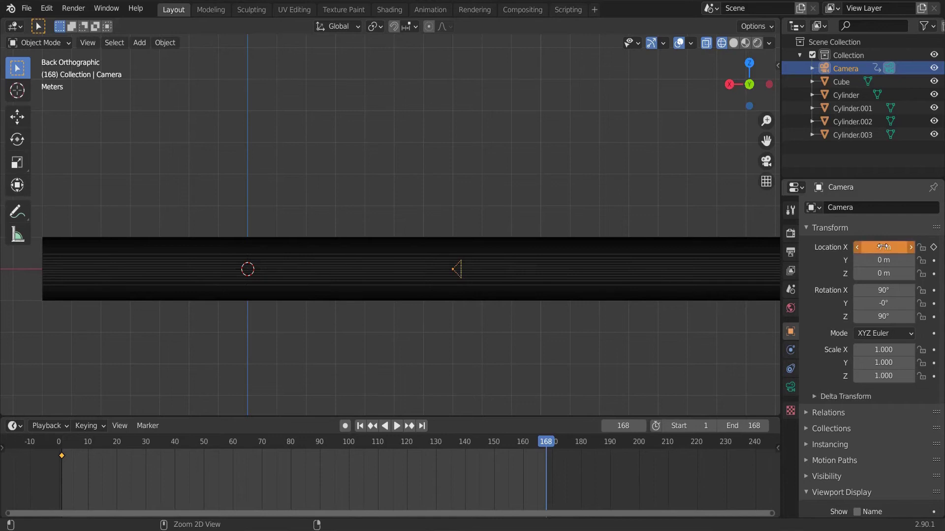
pyautogui.click(934, 247)
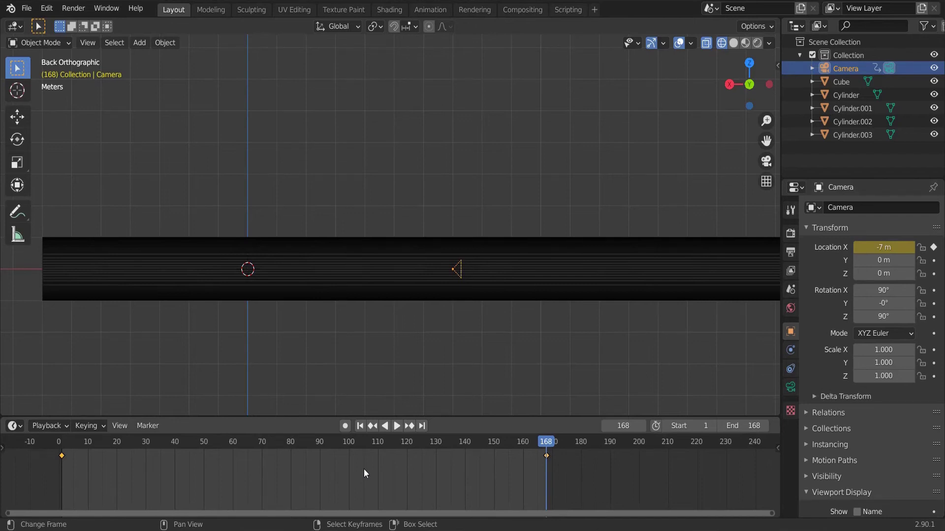
# Make the camera keyframes Linear and view the flight through the camera in Rendered shading.
pyautogui.press('t')
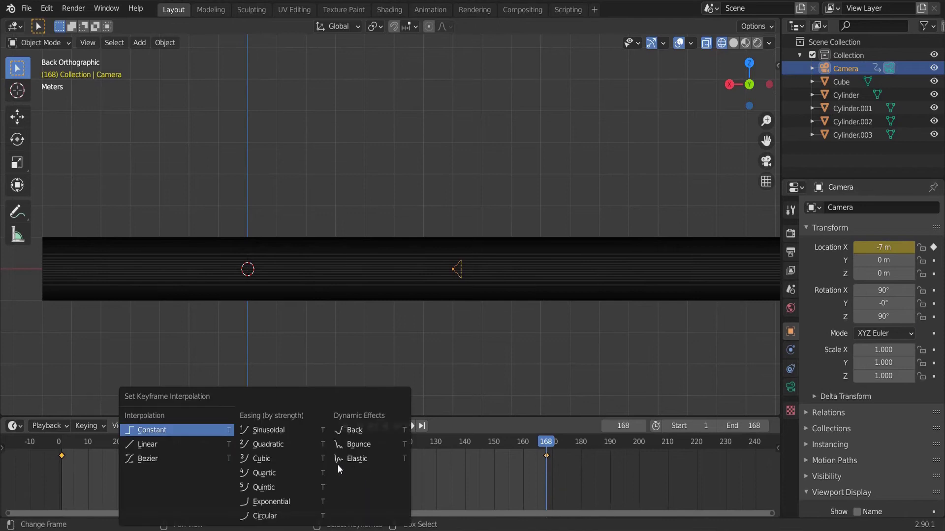
pyautogui.click(201, 444)
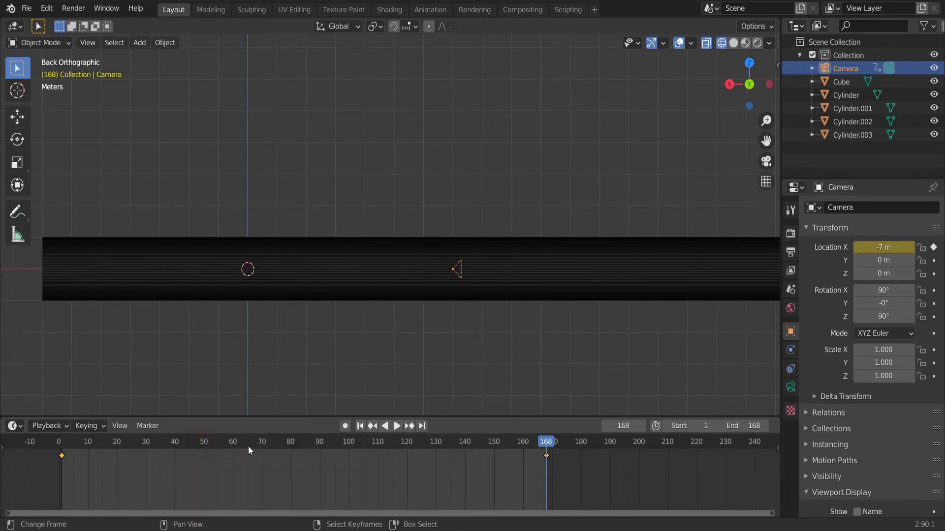
pyautogui.moveTo(329, 350); pyautogui.dragTo(468, 315, button='middle')
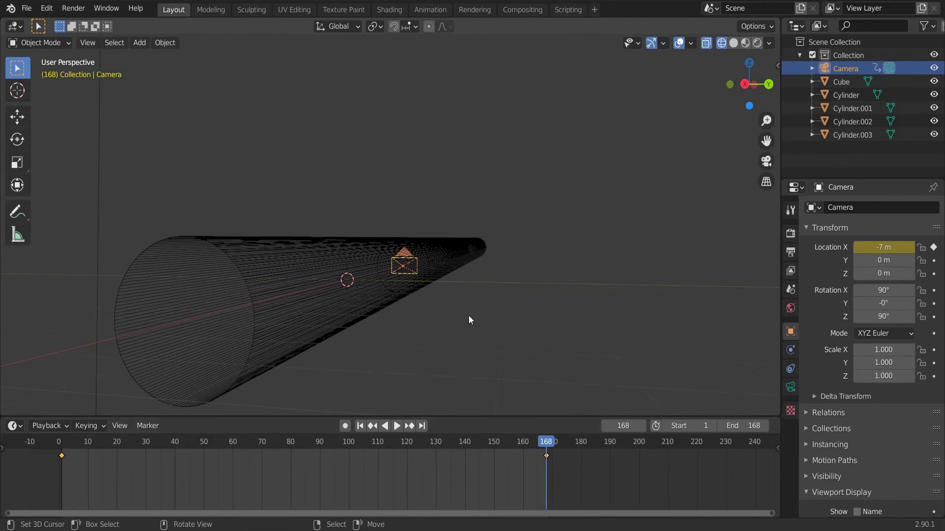
pyautogui.press('KP_0')
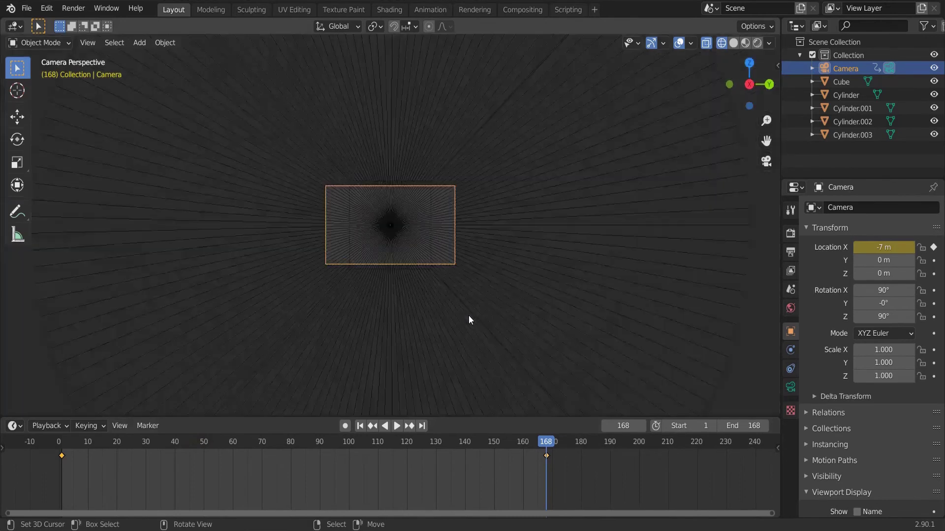
pyautogui.click(768, 43)
pyautogui.click(756, 43)
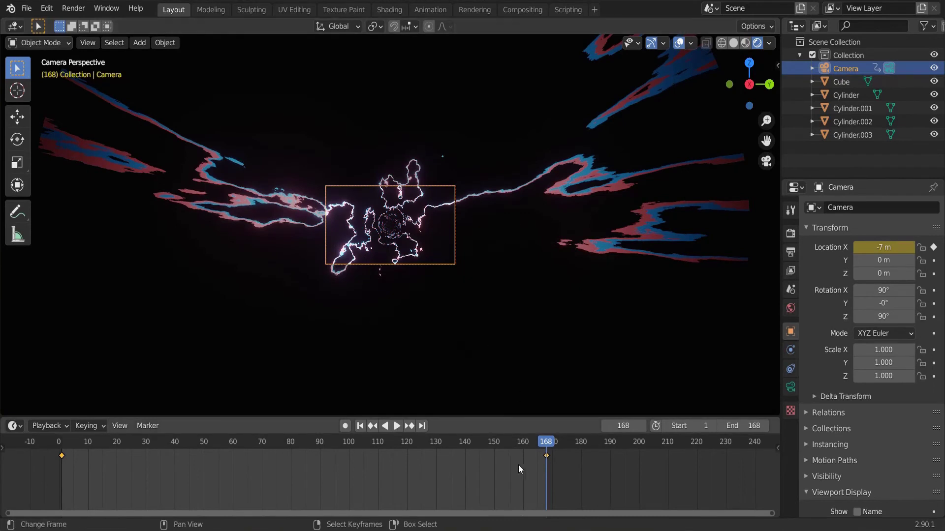
# Preview the middle, first and last frames of the flythrough.
pyautogui.click(333, 460)
pyautogui.hotkey('shift', 'Right')
pyautogui.hotkey('shift', 'Left')
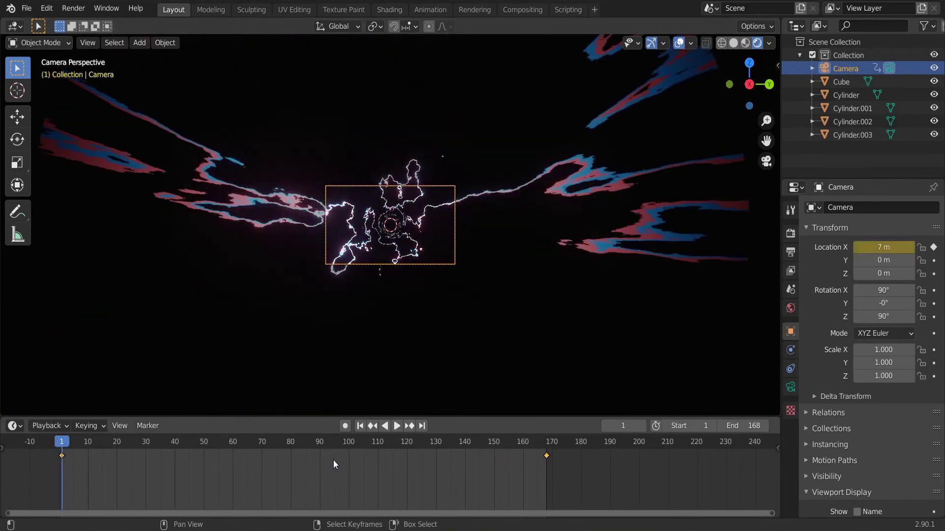
pyautogui.hotkey('shift', 'Right')
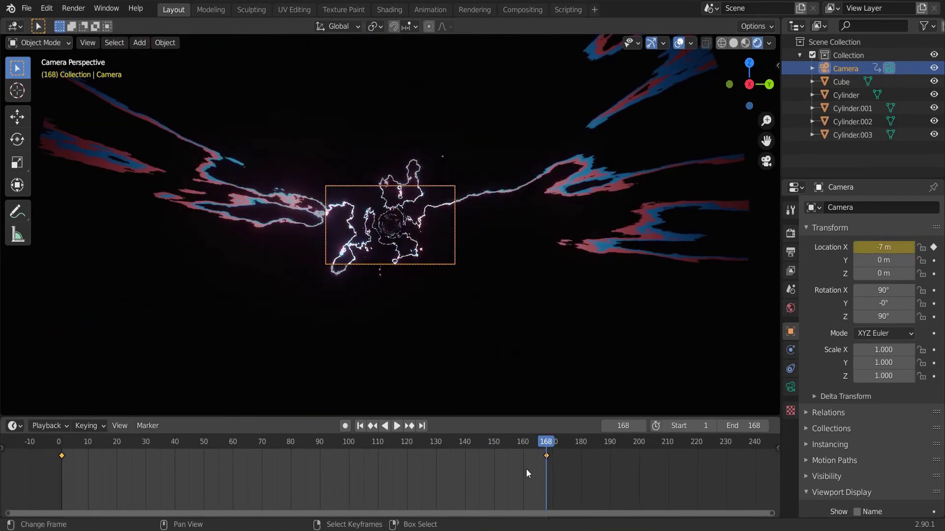
pyautogui.scroll(3, 526, 469)
pyautogui.keyDown('ctrl'); pyautogui.scroll(-2, 539, 462); pyautogui.keyUp('ctrl')
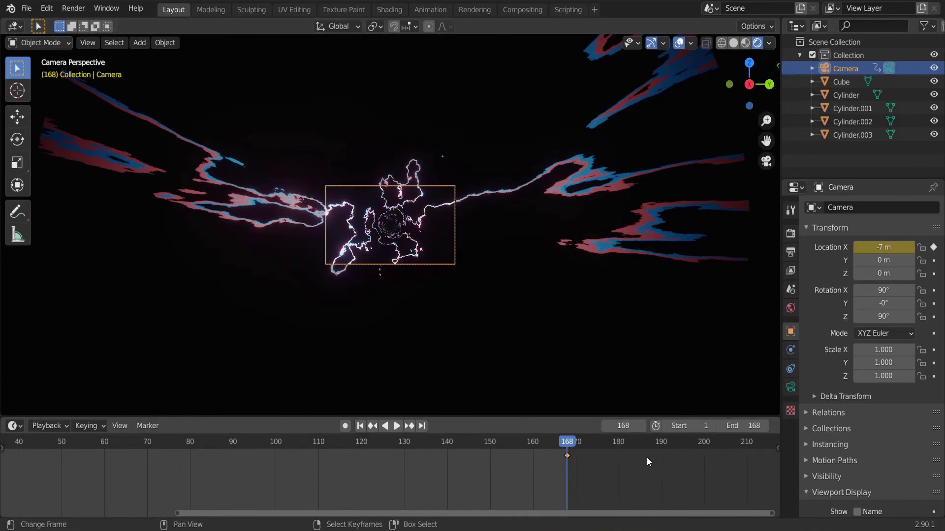
# Set the End frame to 167 for a seamless loop and play the animation.
pyautogui.click(723, 426)
pyautogui.press('space')
pyautogui.press('Home')
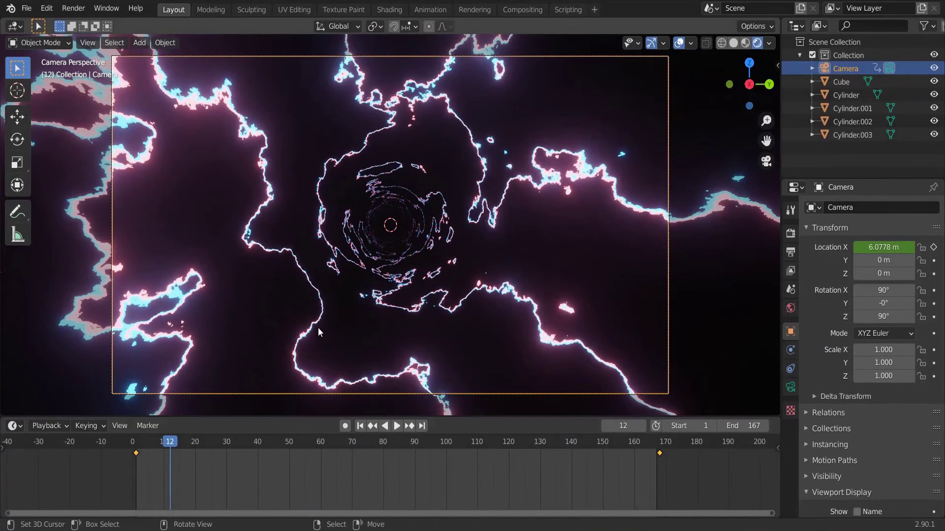
# Check render Motion Blur, then output settings: 1920×1080 at 100%, frames 1–167, 24 fps, PNG to /tmp.
pyautogui.click(791, 235)
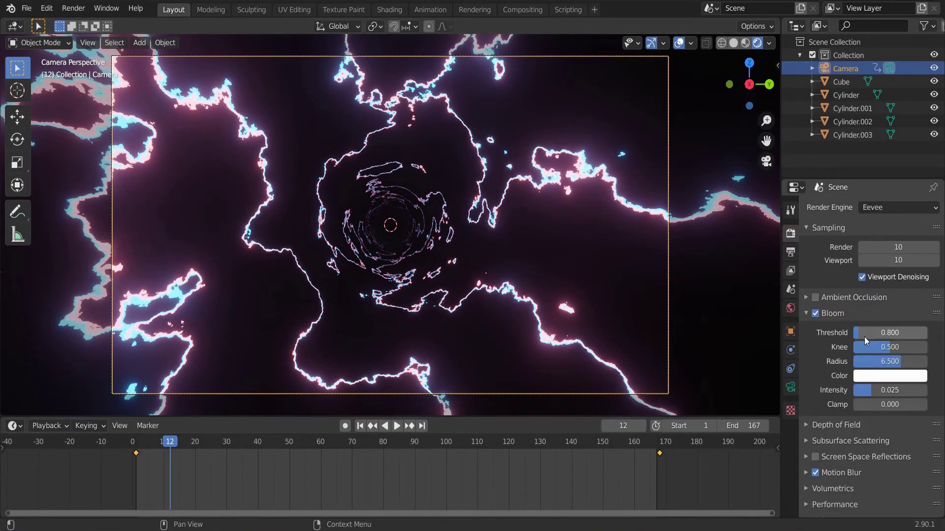
pyautogui.scroll(-1, 864, 336)
pyautogui.click(806, 451)
pyautogui.scroll(-1, 855, 462)
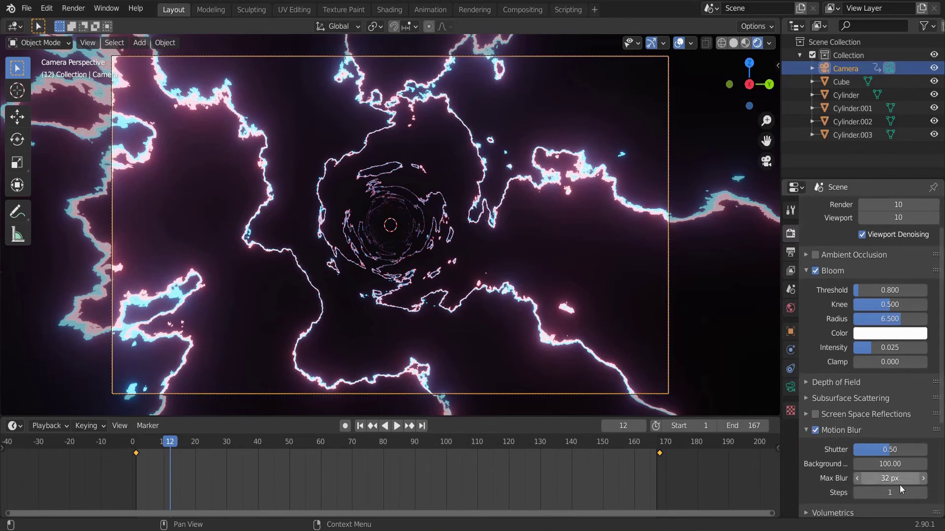
pyautogui.scroll(-7, 866, 454)
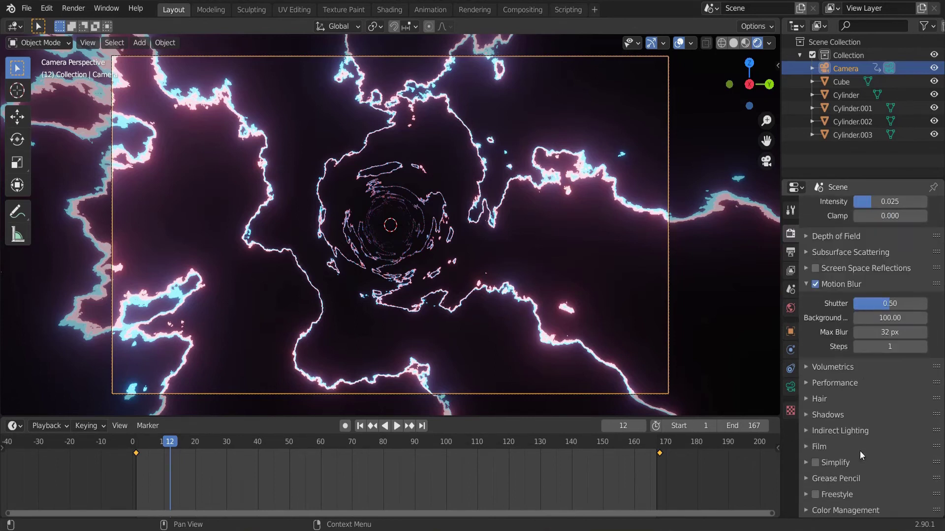
pyautogui.click(791, 252)
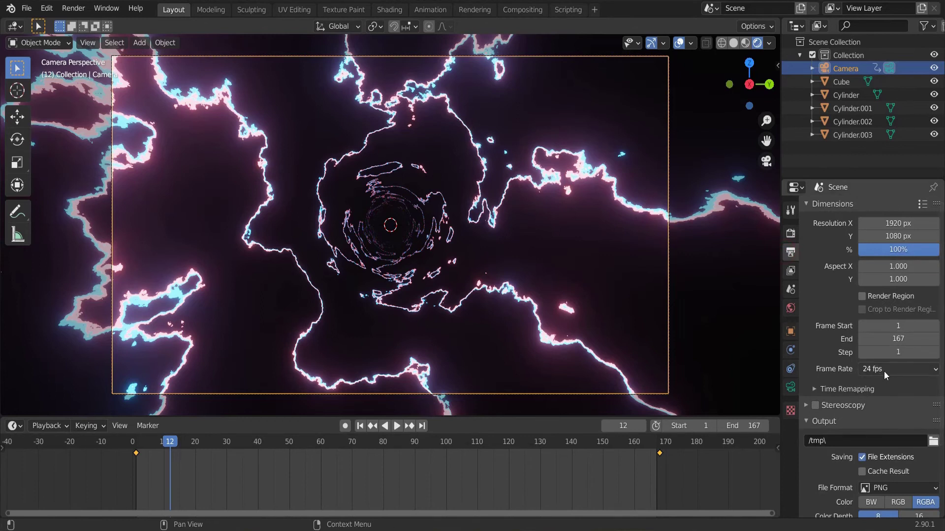
pyautogui.scroll(-2, 875, 400)
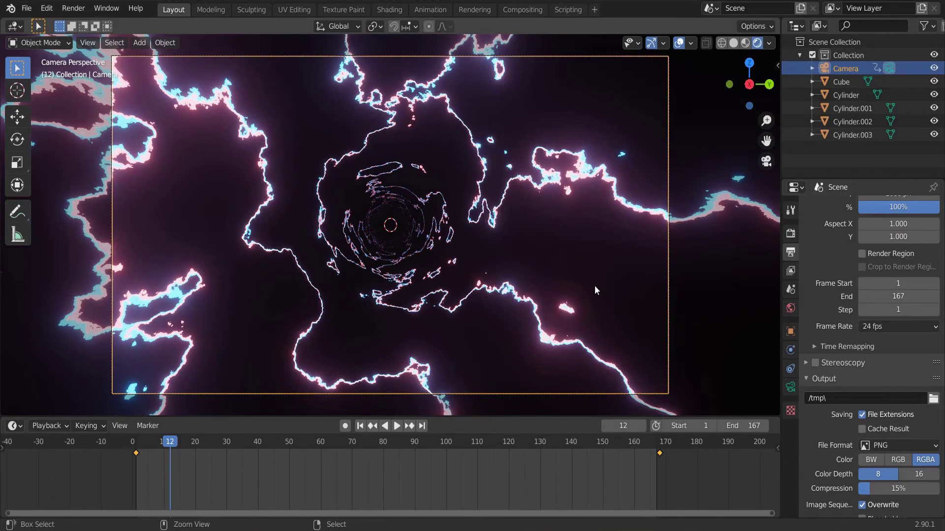
# Save untitled.blend into a newly created folder and pick the recent 'loop' folder for render output.
pyautogui.hotkey('ctrl', 's')
pyautogui.press('BackSpace')
pyautogui.press('i')
pyautogui.press('Return')
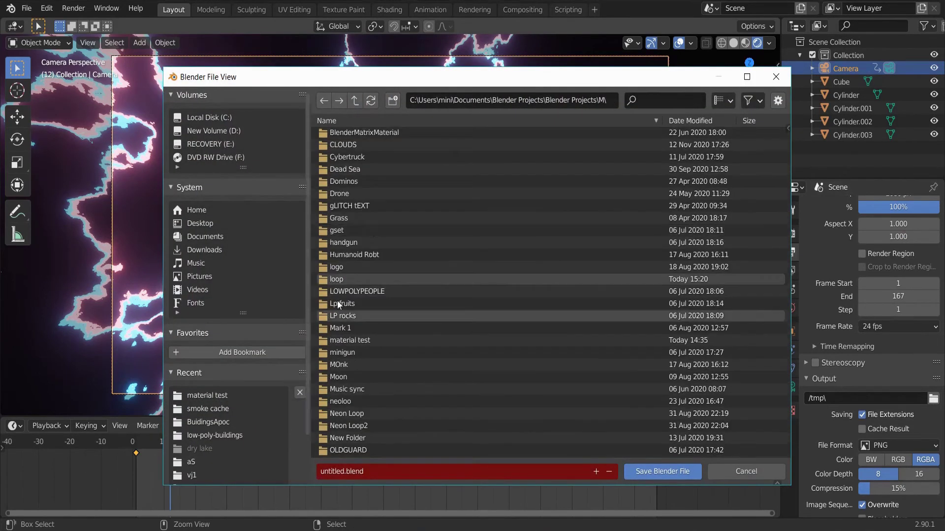
pyautogui.doubleClick(338, 300)
pyautogui.click(640, 472)
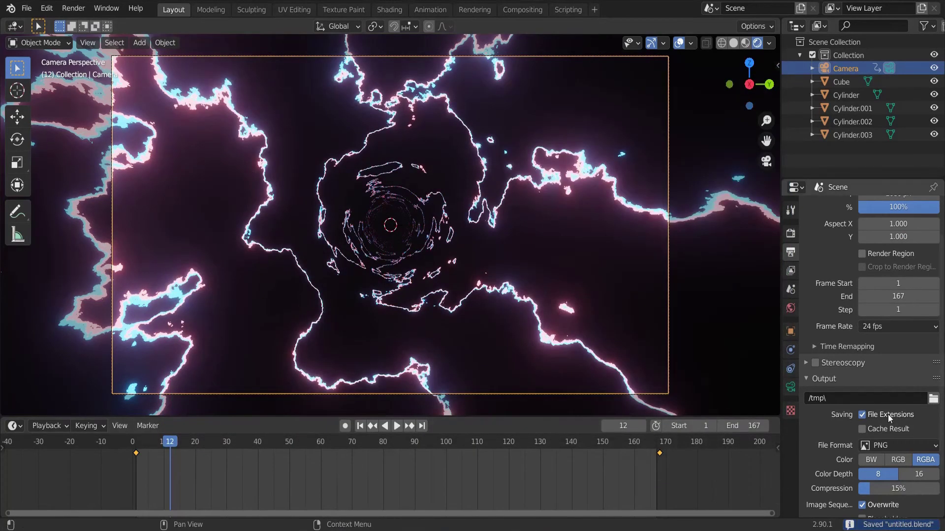
pyautogui.click(933, 398)
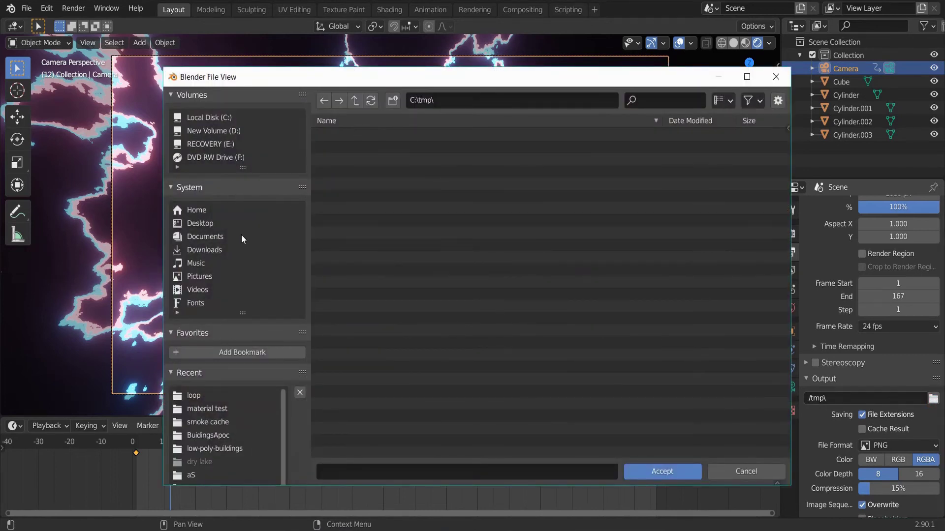
pyautogui.click(217, 395)
# Accept 'loop' as the output folder and switch the file format to FFmpeg video.
pyautogui.click(673, 473)
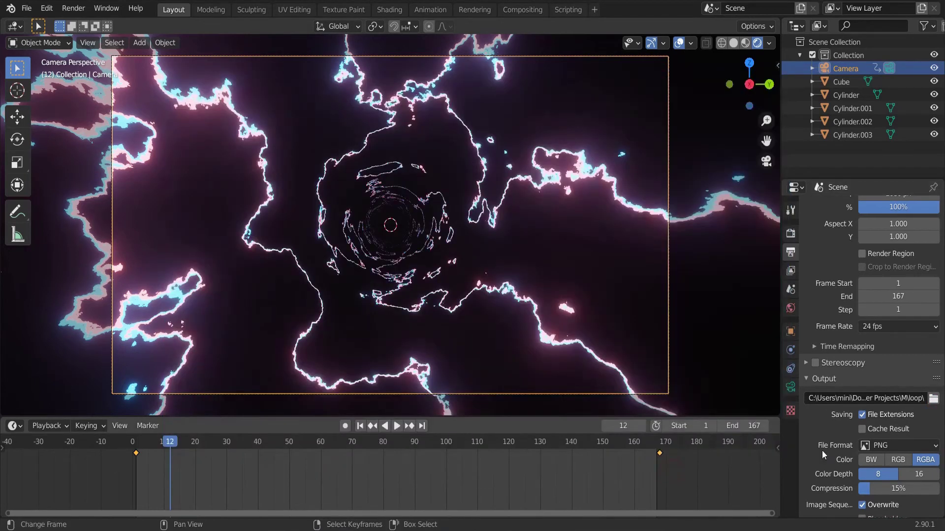
pyautogui.click(896, 443)
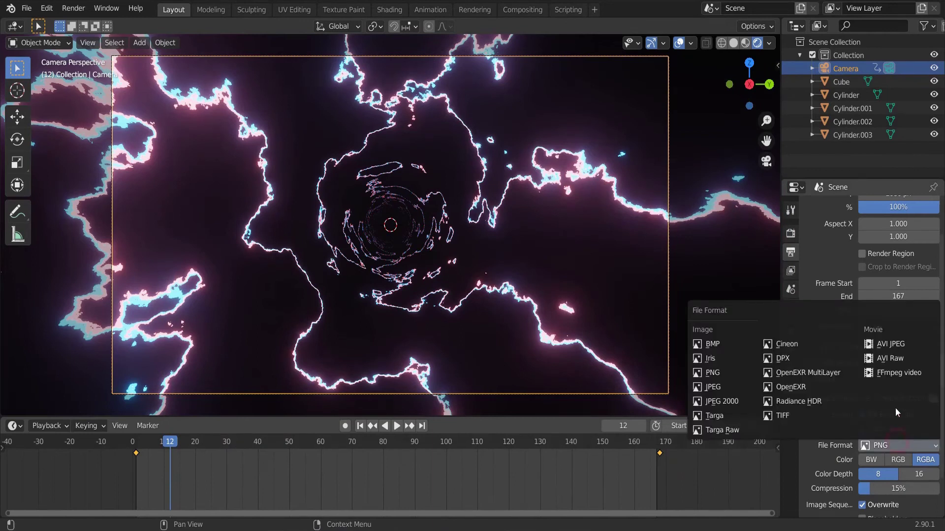
pyautogui.click(894, 374)
pyautogui.click(828, 481)
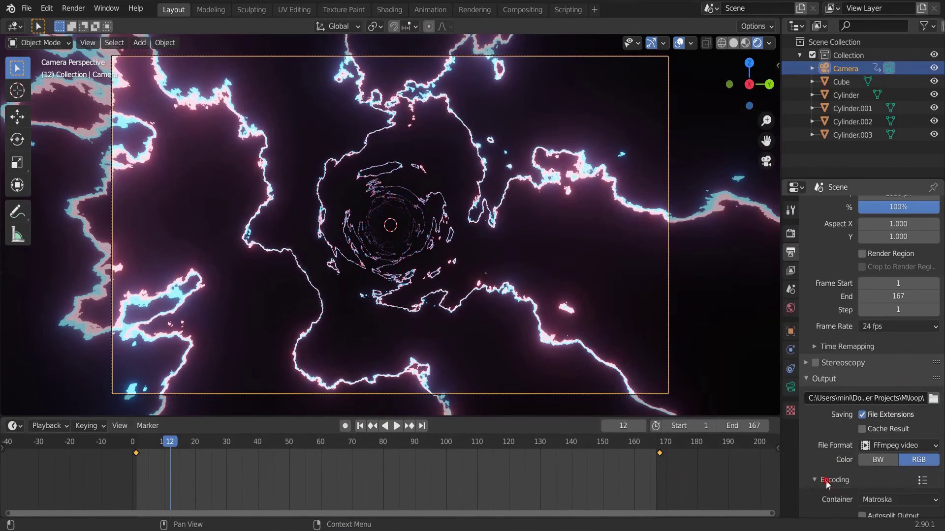
pyautogui.scroll(-2, 857, 478)
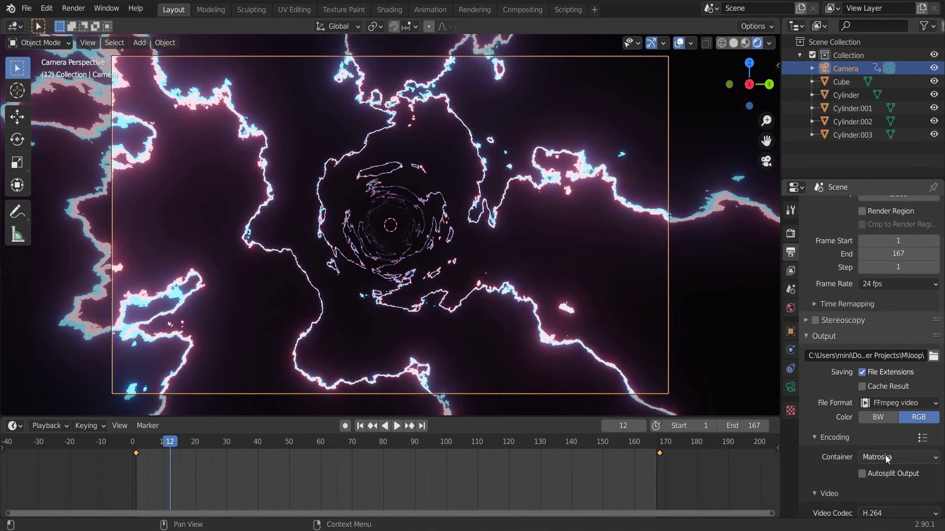
# Set the encoding container to MPEG-4 and output quality to Perceptually lossless.
pyautogui.click(885, 455)
pyautogui.click(894, 412)
pyautogui.scroll(-5, 887, 442)
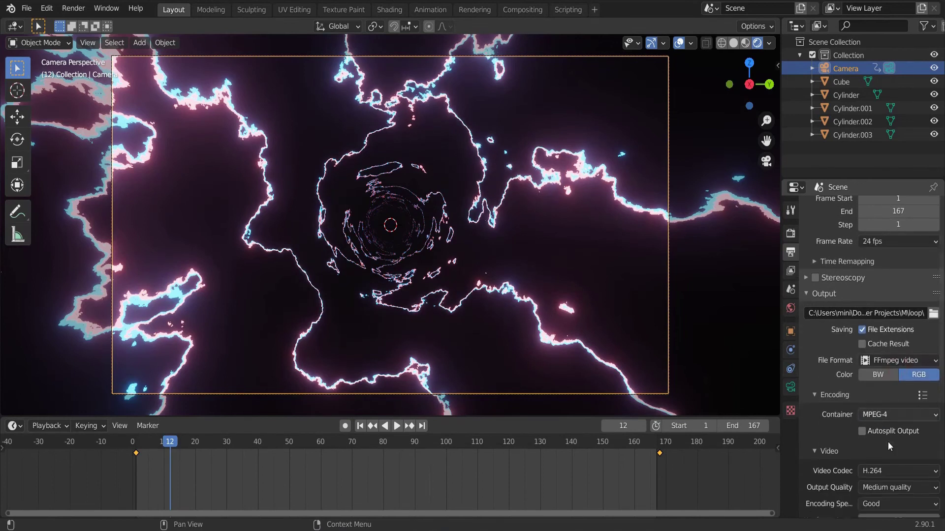
pyautogui.click(893, 423)
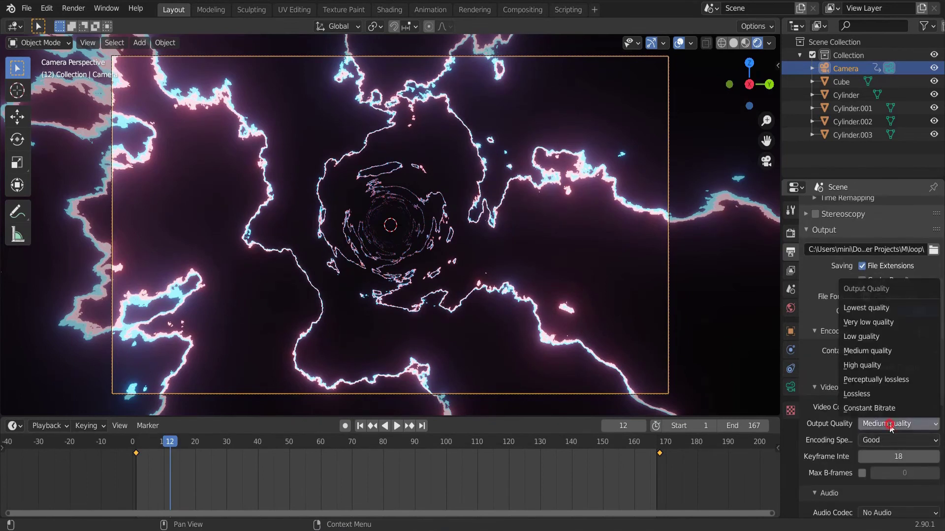
pyautogui.click(897, 382)
pyautogui.scroll(-5, 885, 426)
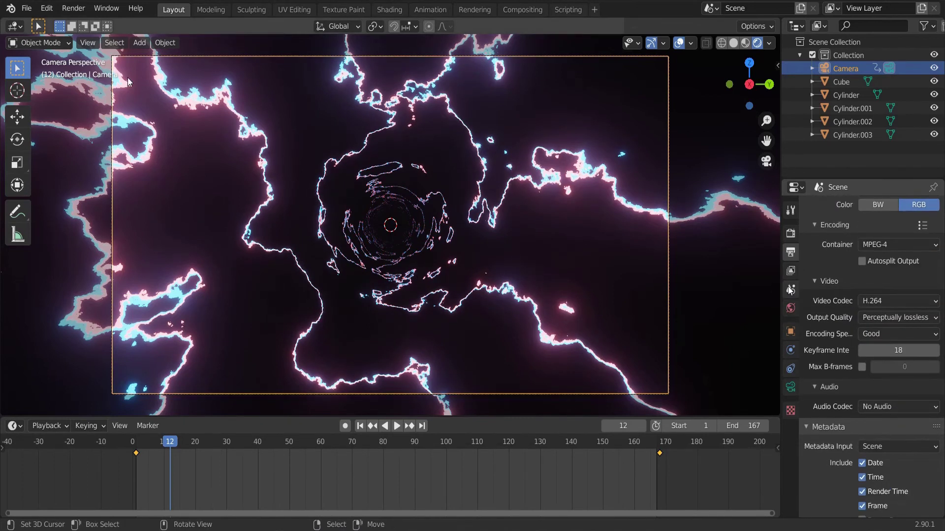
# Show the Render menu, then the new-workspace list with its Video Editing submenu.
pyautogui.click(73, 8)
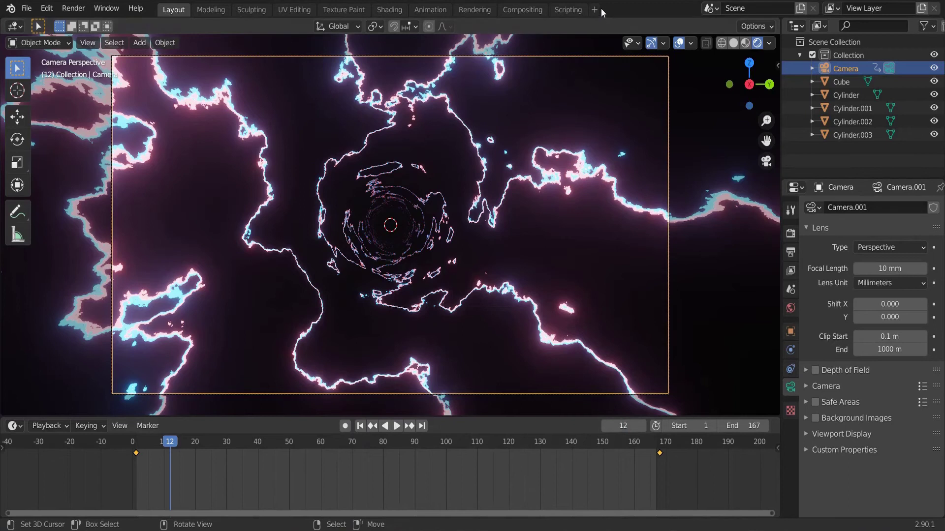
pyautogui.click(594, 12)
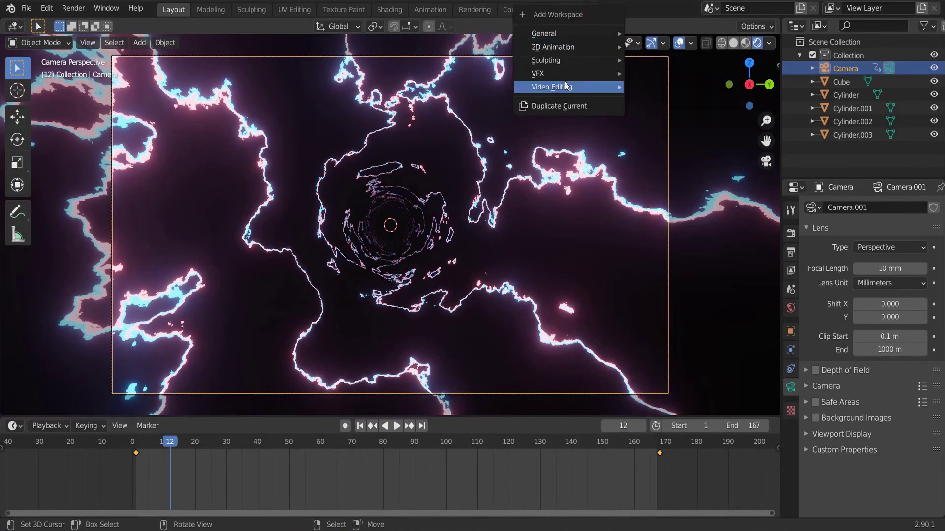
pyautogui.moveTo(566, 87)
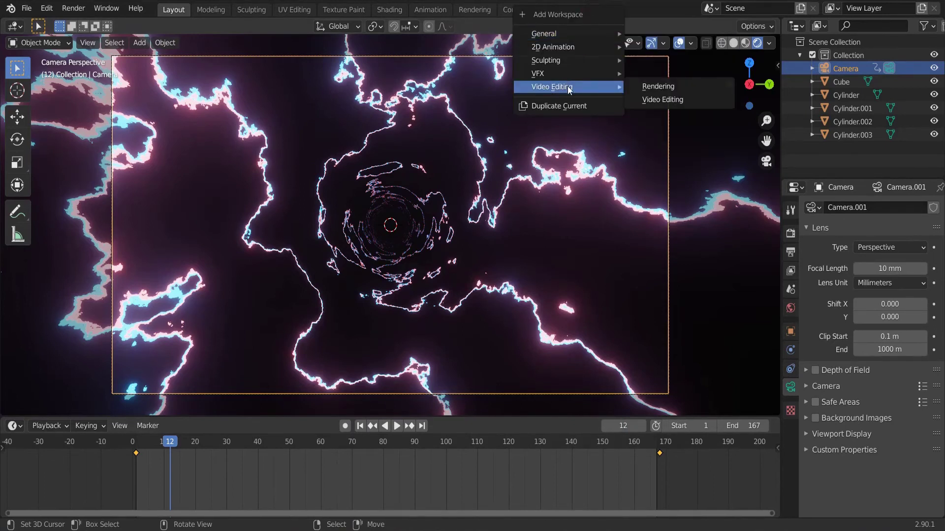
# Create a Video Editing workspace, return the playhead to frame 1, and choose Add > Movie.
pyautogui.click(690, 102)
pyautogui.scroll(-2, 387, 339)
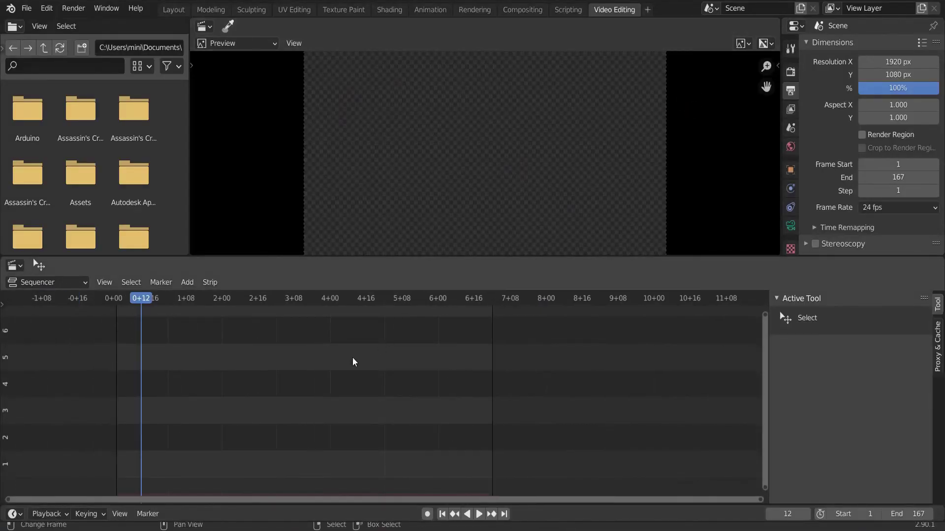
pyautogui.hotkey('shift', 'Left')
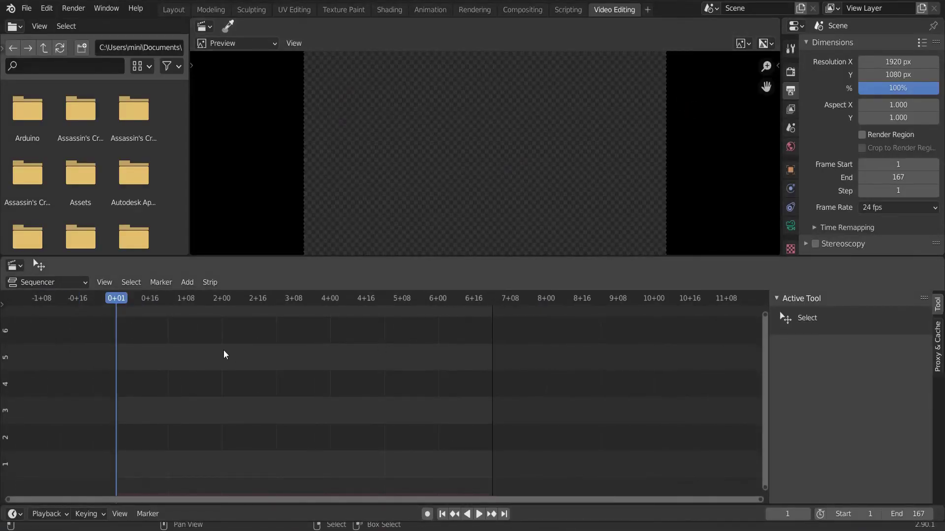
pyautogui.click(188, 284)
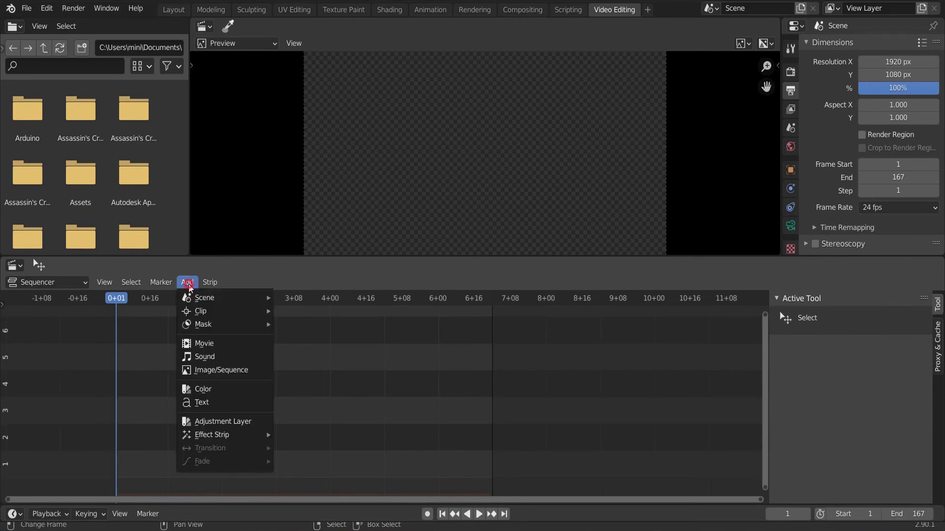
pyautogui.click(196, 346)
# Insert the rendered 0001-0167.mp4 movie as a strip in the sequencer.
pyautogui.click(664, 471)
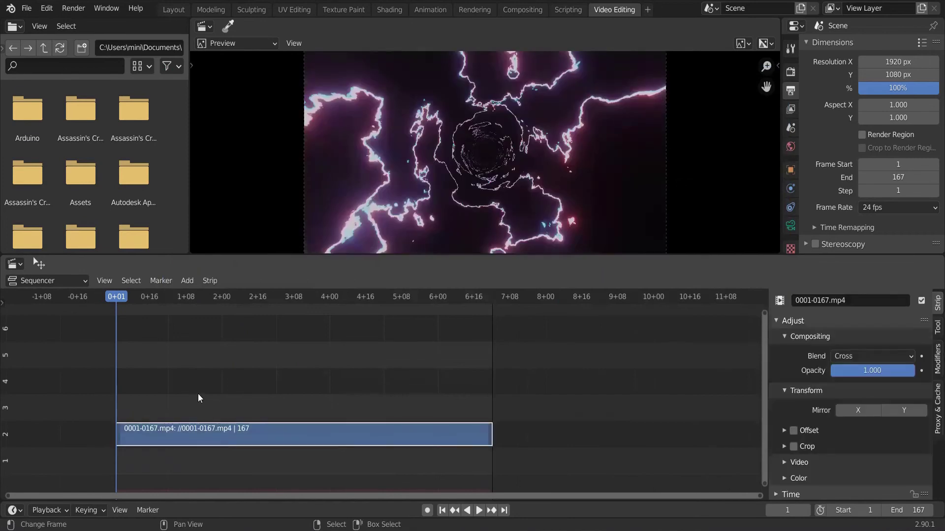
pyautogui.scroll(-5, 355, 353)
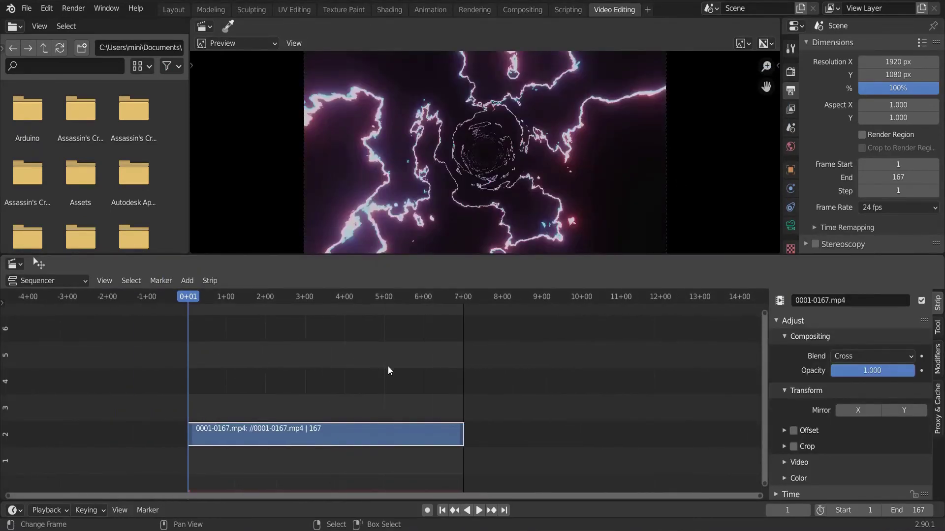
pyautogui.keyDown('ctrl'); pyautogui.hscroll(2, 474, 395); pyautogui.keyUp('ctrl')
pyautogui.scroll(-1, 474, 395)
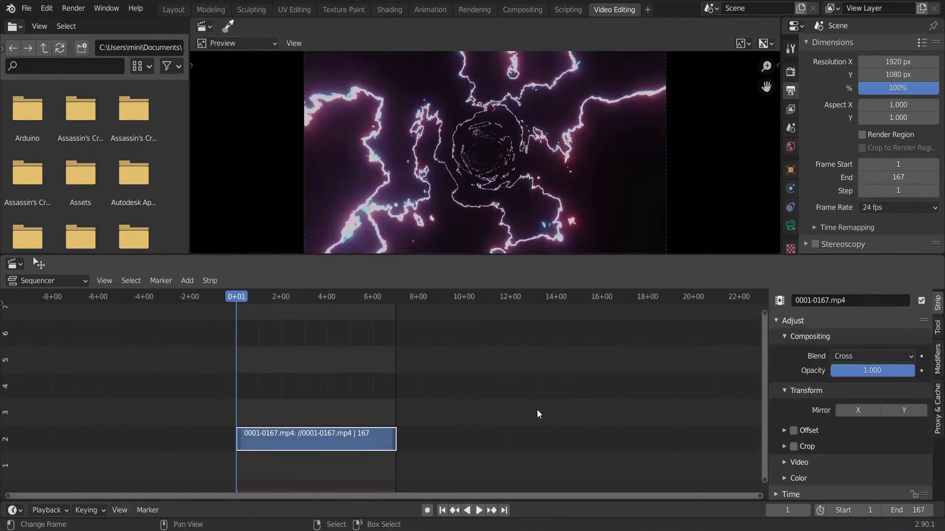
pyautogui.keyDown('ctrl'); pyautogui.hscroll(2, 537, 412); pyautogui.keyUp('ctrl')
# Duplicate the strip to start at frame 168, then repeat the duplicate with Shift+R twice.
pyautogui.hotkey('shift', 'd')
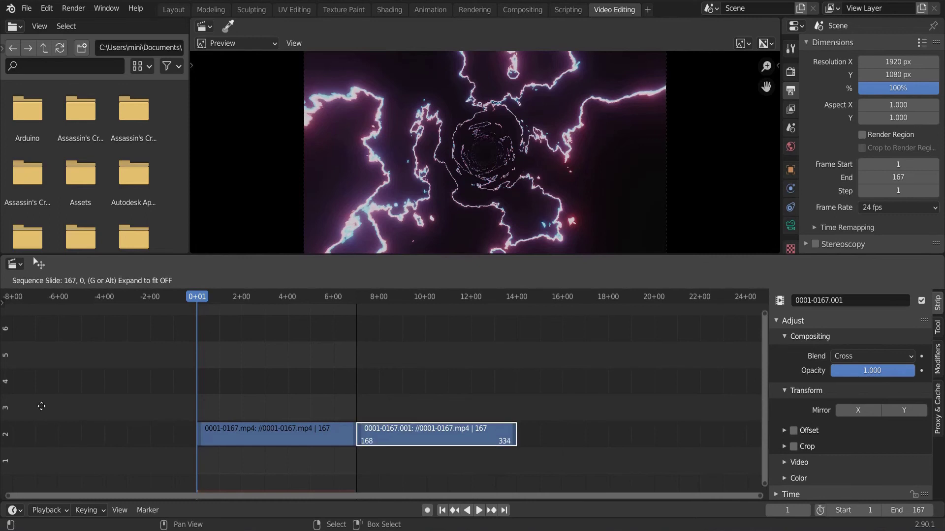
pyautogui.click(41, 407)
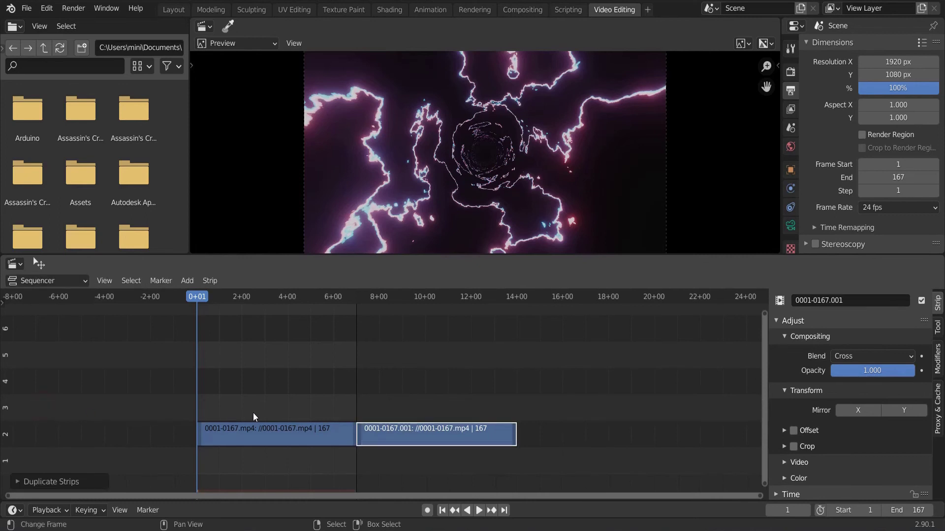
pyautogui.scroll(-2, 398, 397)
pyautogui.keyDown('ctrl'); pyautogui.hscroll(2, 511, 398); pyautogui.keyUp('ctrl')
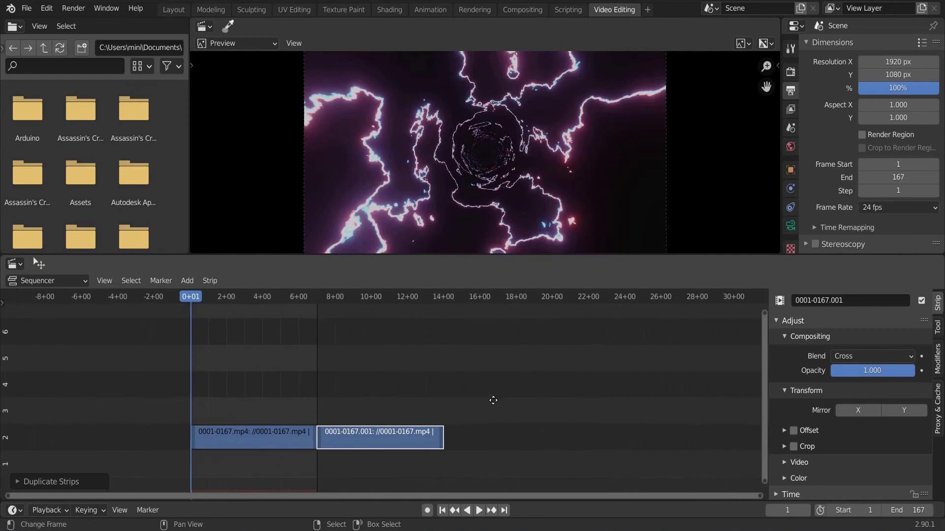
pyautogui.scroll(-2, 489, 400)
pyautogui.hotkey('shift', 'r')
pyautogui.hotkey('shift', 'r')
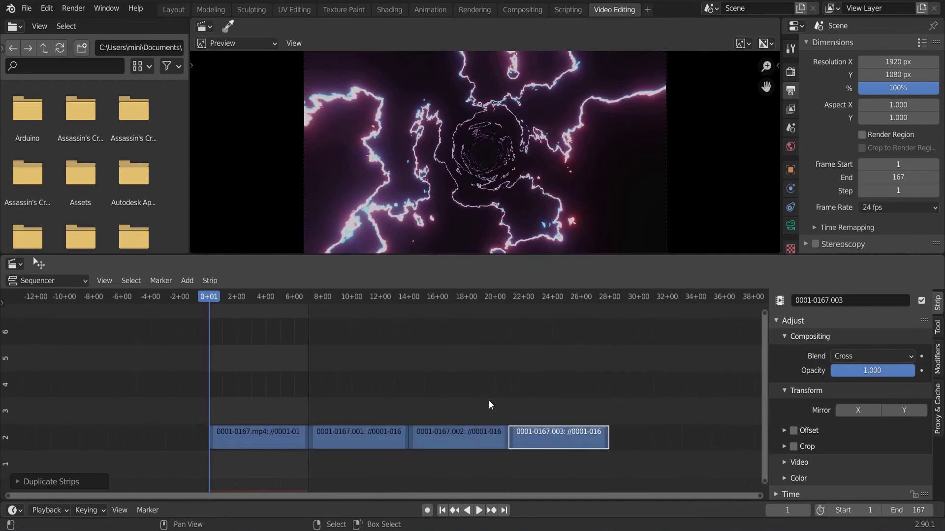
pyautogui.hotkey('shift', 'r')
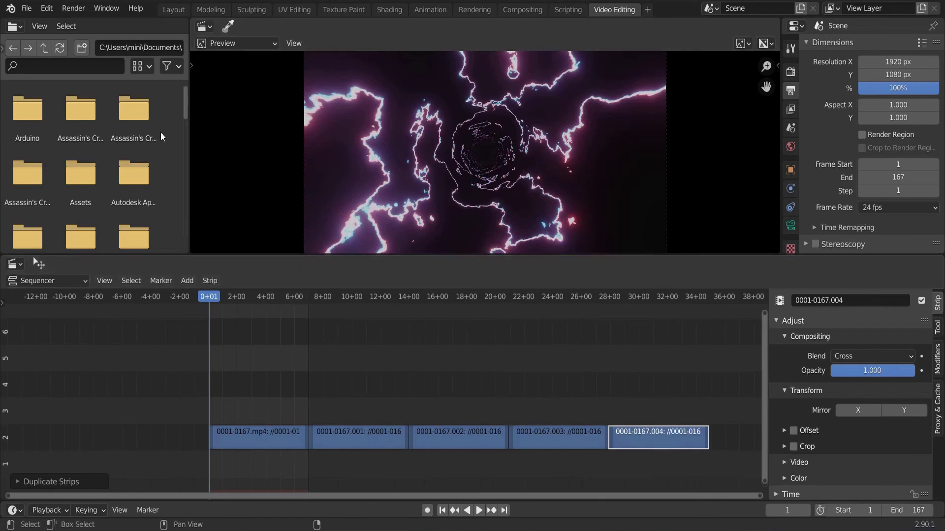
# Turn the top-left file browser area into a Timeline editor.
pyautogui.click(14, 31)
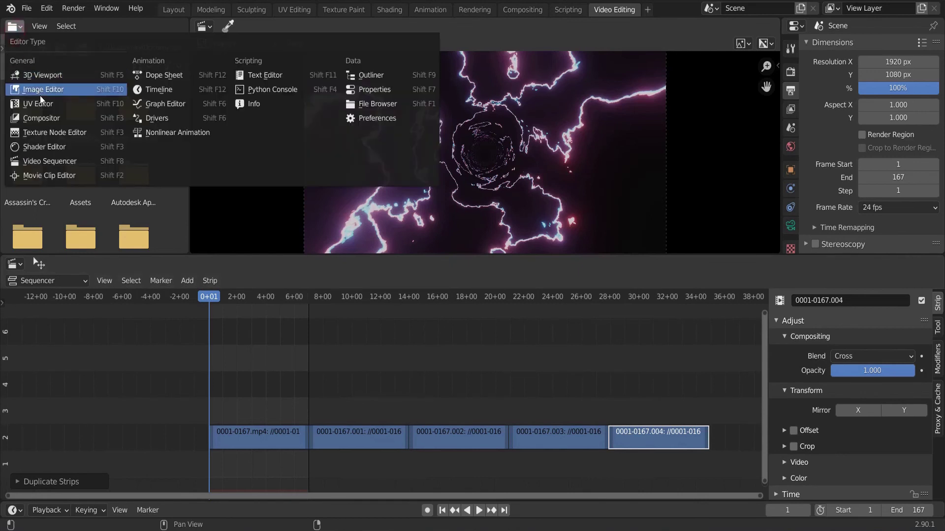
pyautogui.click(187, 93)
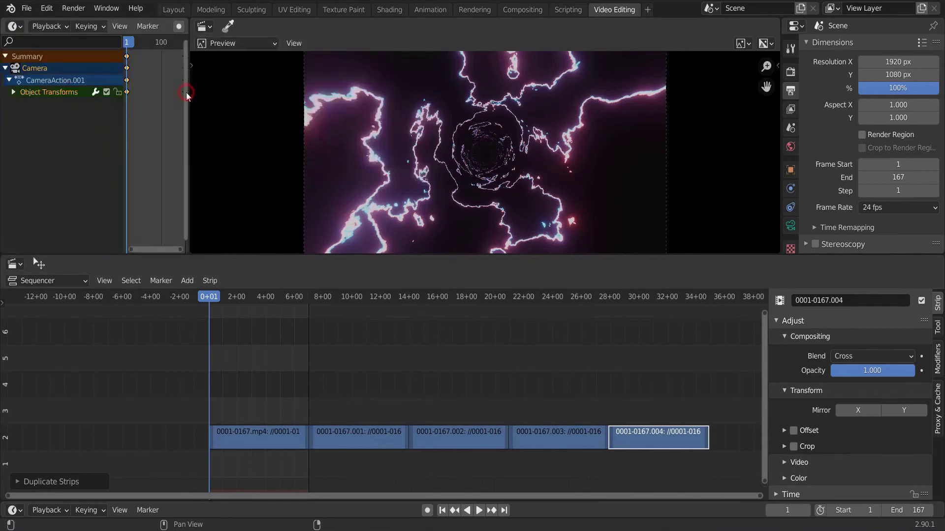
pyautogui.scroll(-5, 158, 29)
pyautogui.scroll(-6, 158, 30)
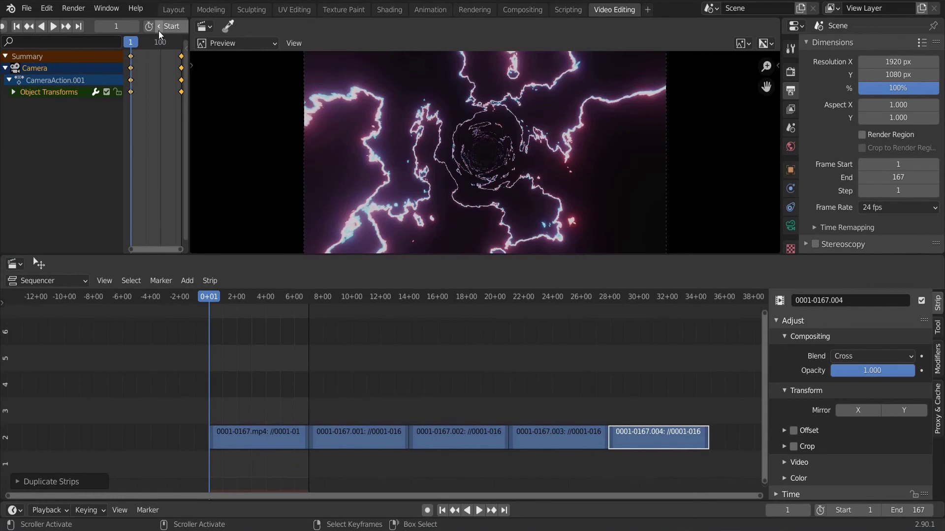
# Raise the scene End frame to 835 and zoom out to view all five strips.
pyautogui.moveTo(161, 26); pyautogui.dragTo(323, 27)
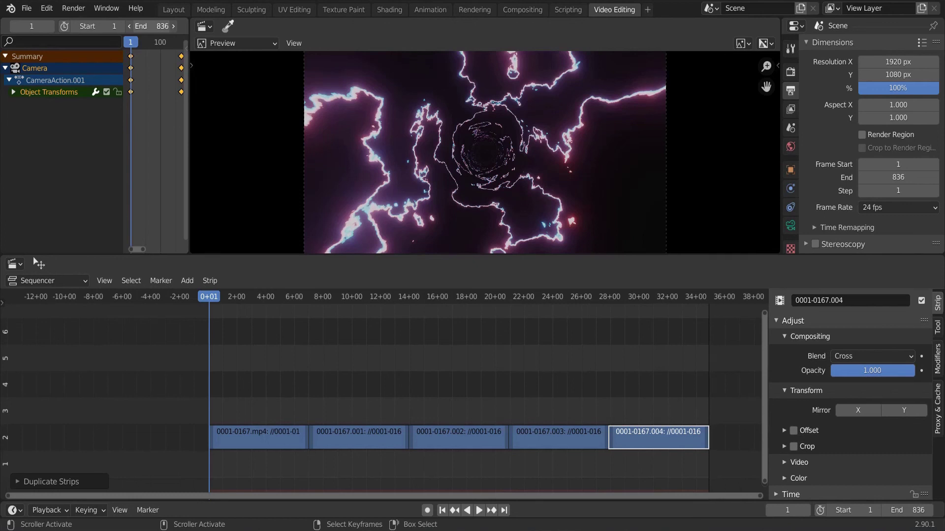
pyautogui.press('KP_Decimal')
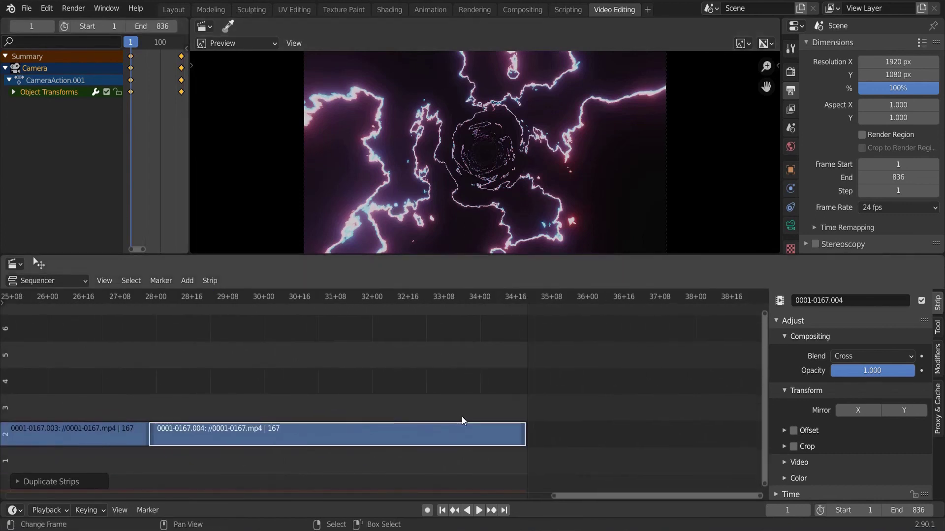
pyautogui.keyDown('ctrl'); pyautogui.moveTo(463, 420); pyautogui.dragTo(688, 376, button='middle'); pyautogui.keyUp('ctrl')
# Set a new output file name inside the loop folder and render the five-strip sequence as an animation.
pyautogui.scroll(-7, 869, 205)
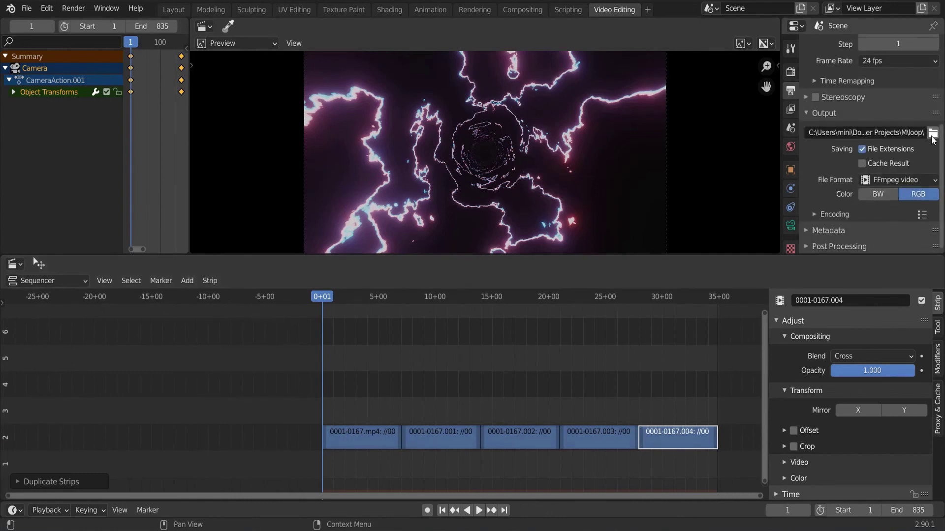
pyautogui.click(933, 134)
pyautogui.press('Return')
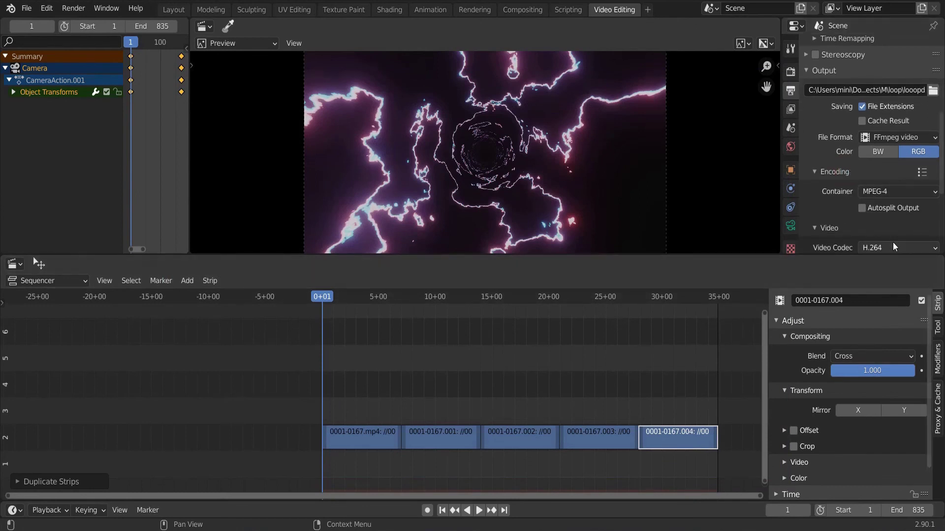
pyautogui.scroll(-5, 881, 220)
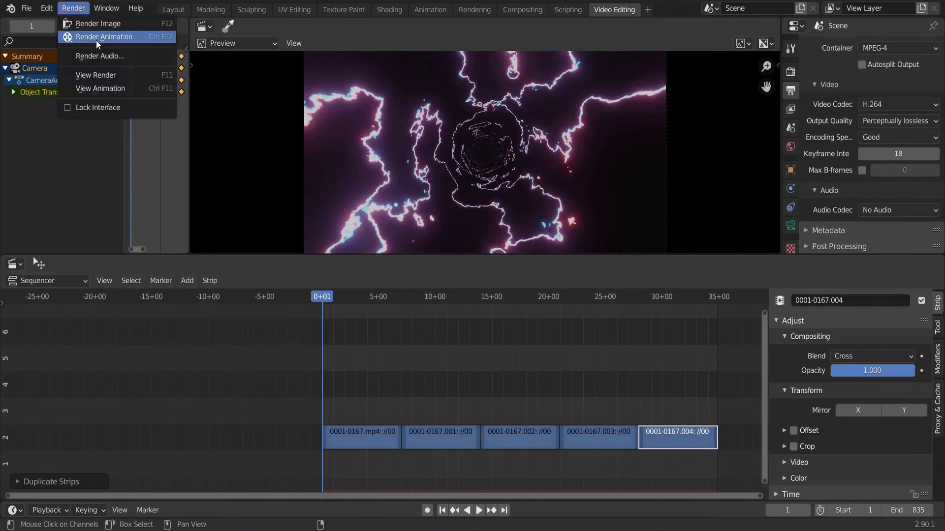
pyautogui.click(96, 37)
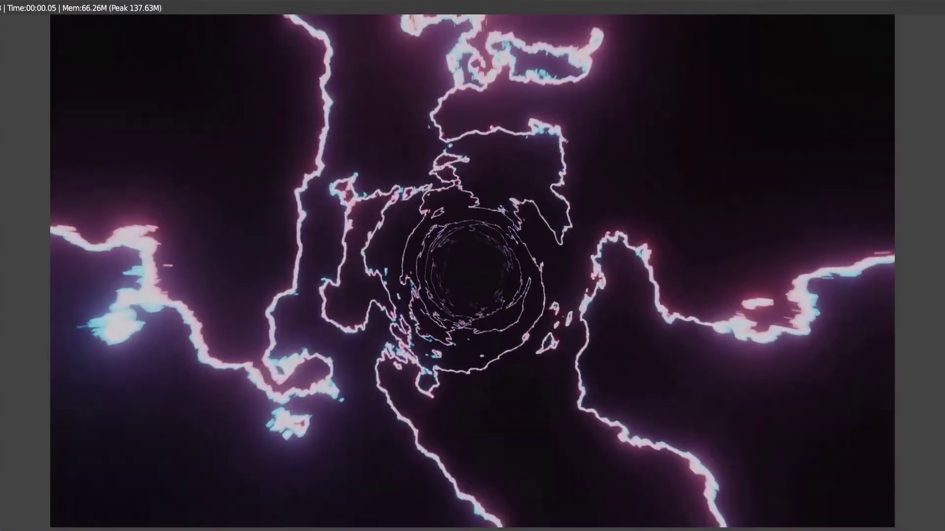